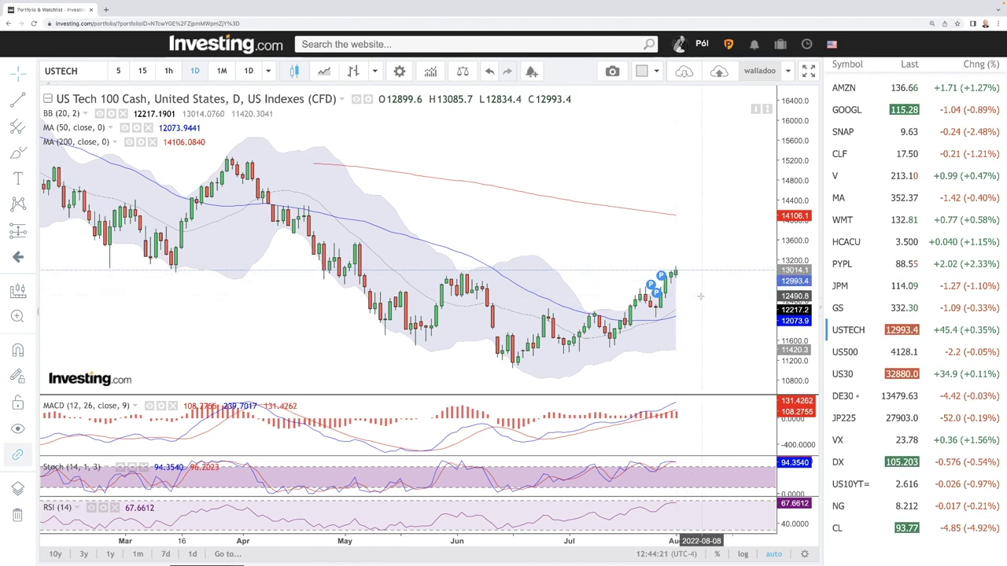
Draw a horizontal rectangle across the US Tech 100 chart from about 13,558 down to 12,992, spanning 2022-02-22 to 2022-08-09.
scroll(416, 256, "down", 3)
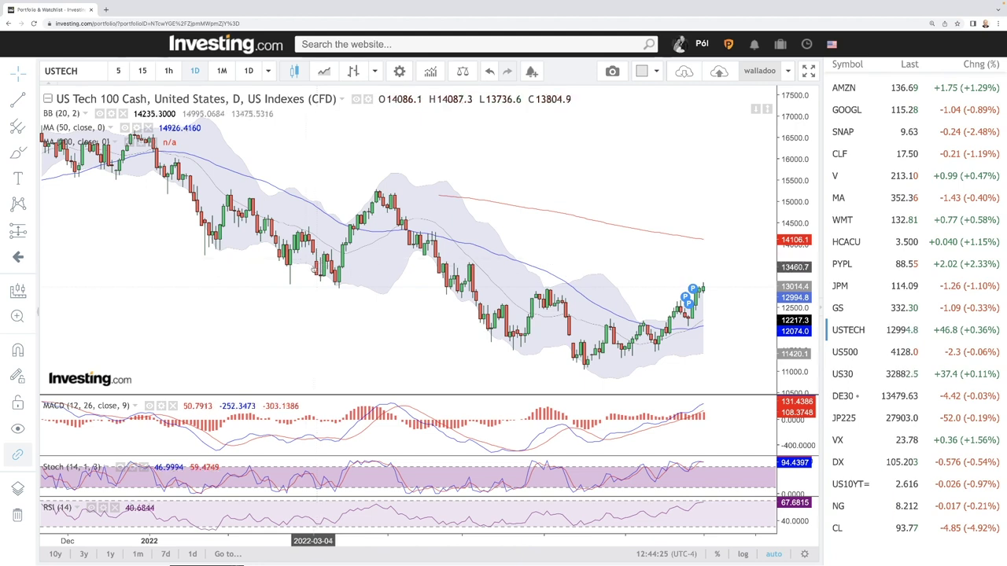
left_click(31, 181)
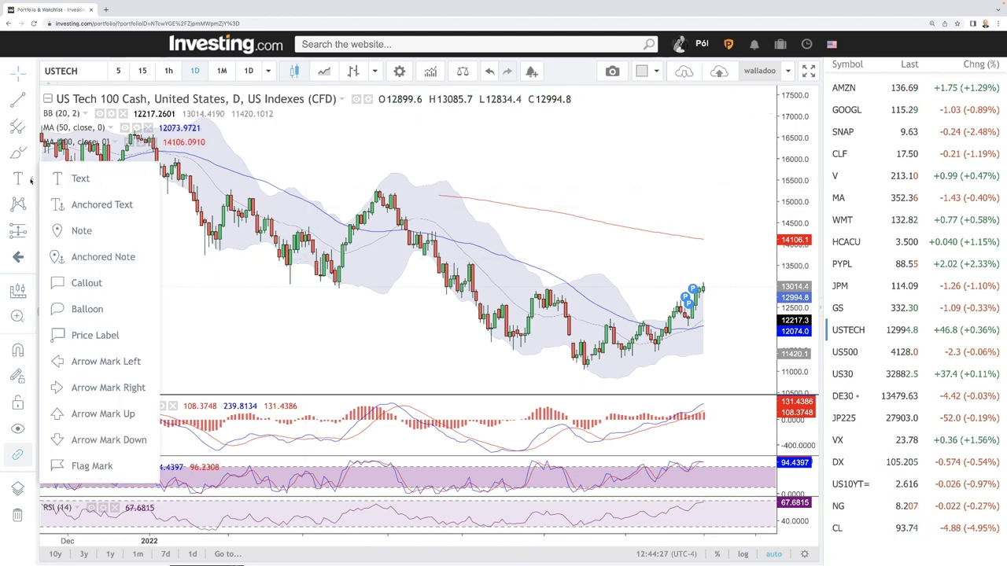
left_click(29, 155)
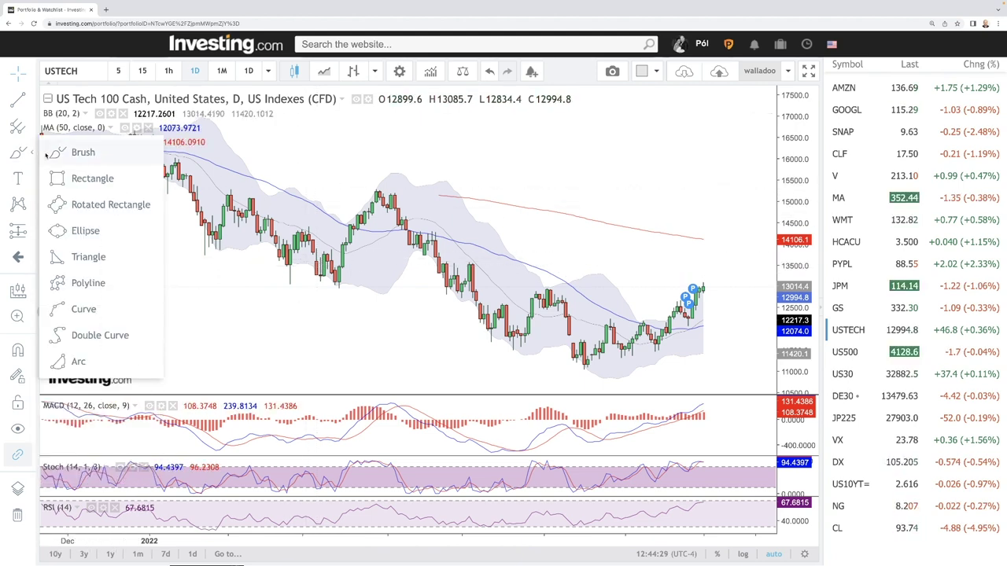
left_click(84, 178)
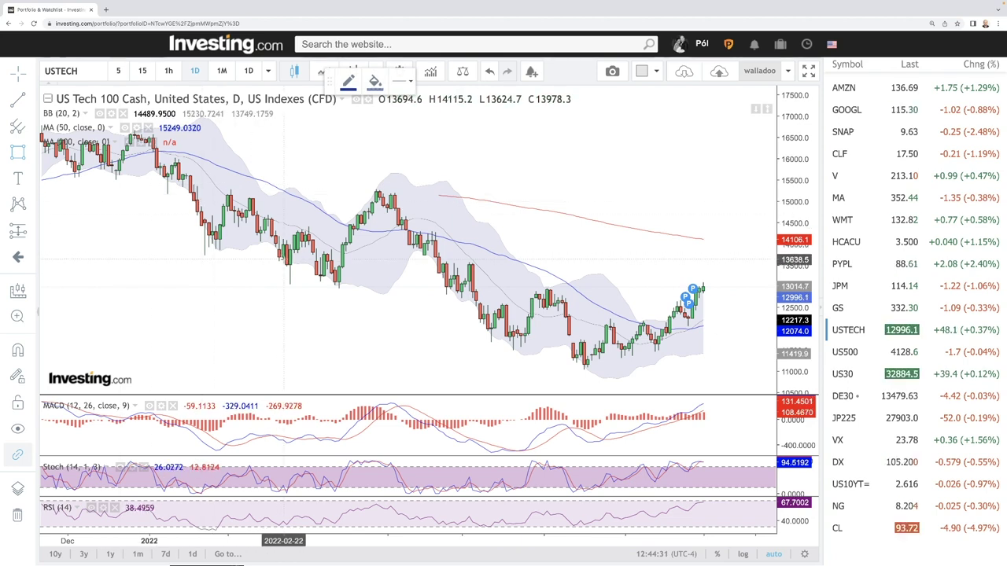
left_click_drag(283, 262, 312, 262)
mouse_move(388, 264)
left_mouse_down()
mouse_move(685, 266)
mouse_move(725, 286)
left_mouse_up()
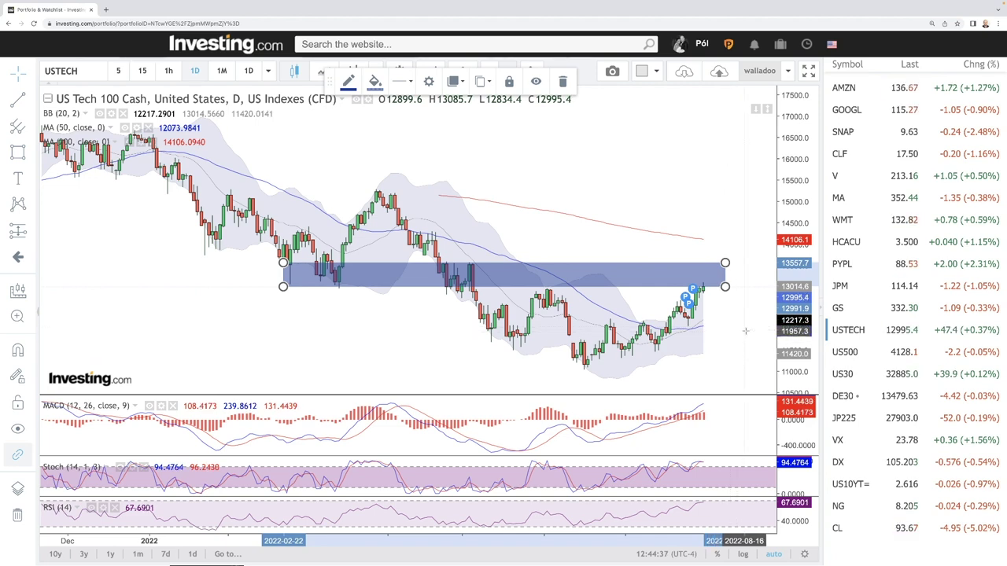
Examine the US Tech 100 price action around the shaded band and moving averages over wider and closer time ranges.
scroll(742, 343, "down", 3)
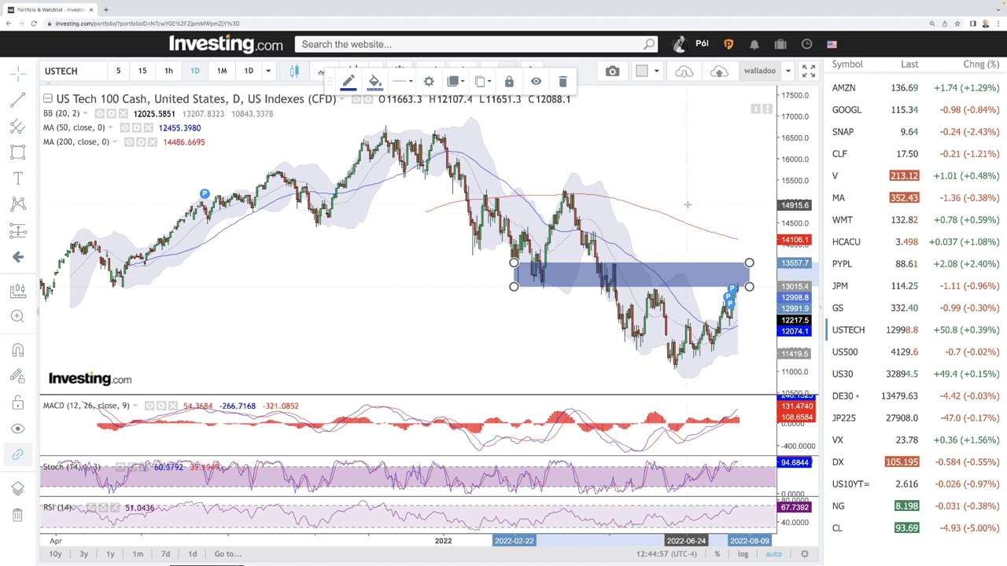
left_click_drag(704, 200, 676, 201)
scroll(676, 200, "up", 5)
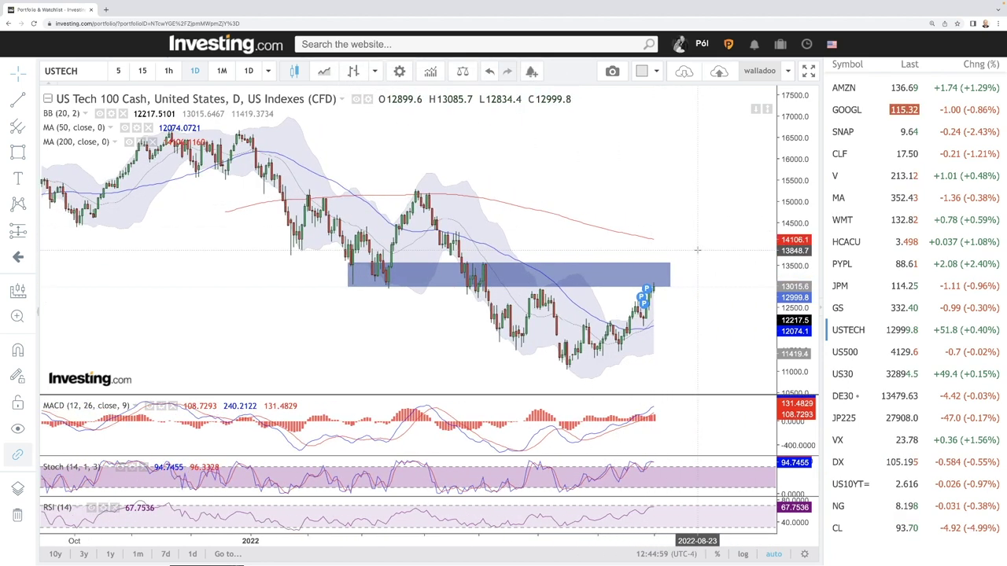
scroll(670, 299, "down", 2)
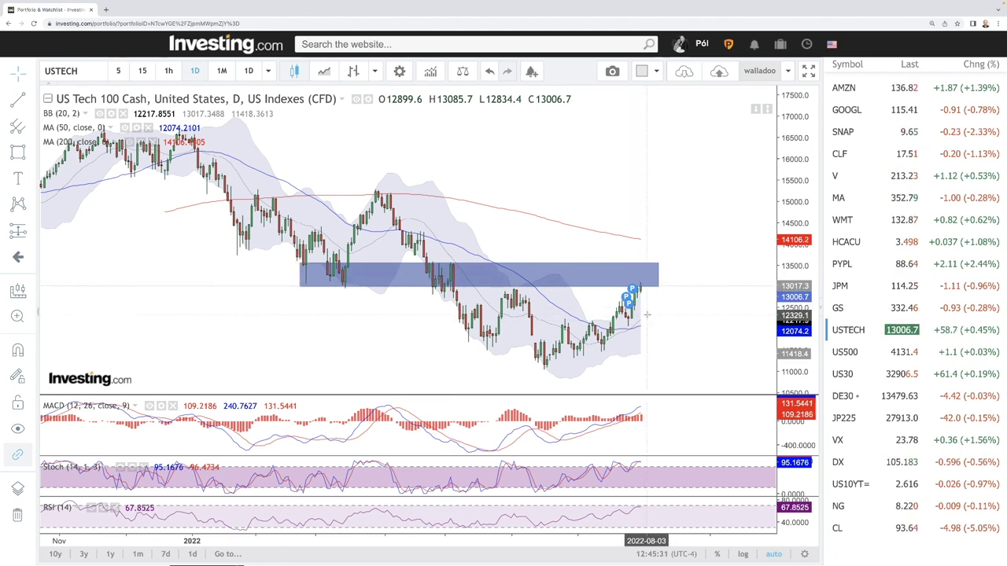
scroll(644, 321, "up", 3)
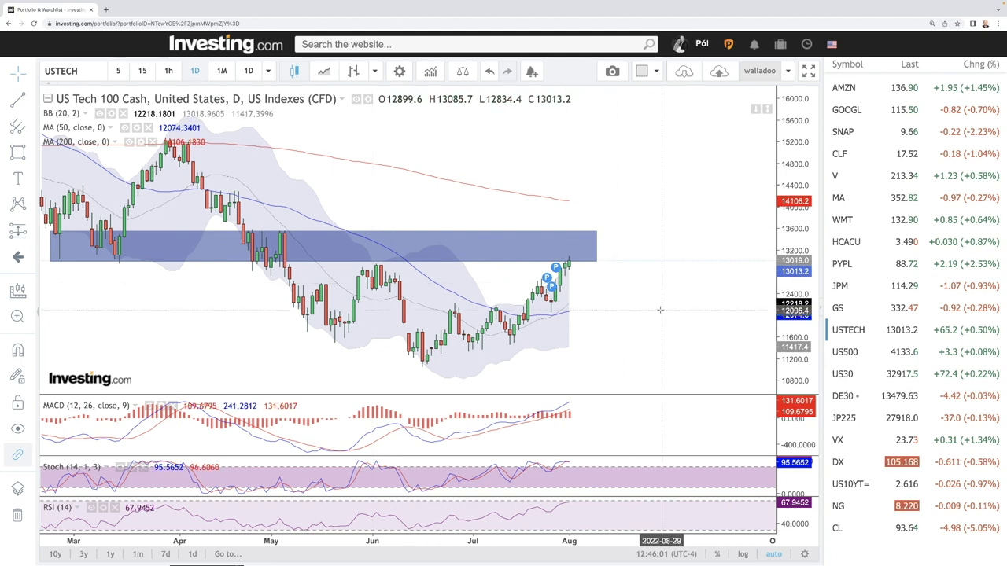
scroll(648, 291, "down", 2)
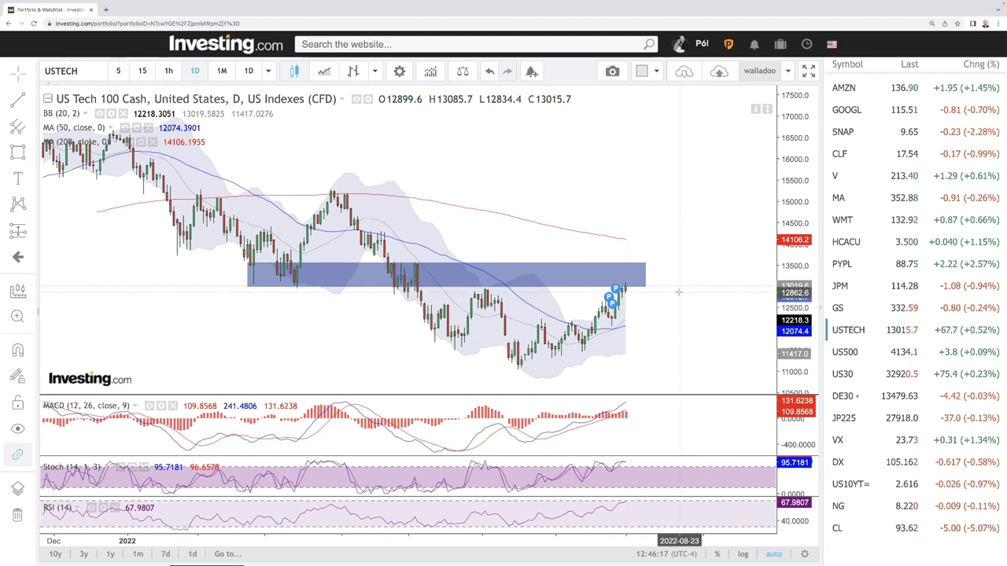
Switch to the US500 chart and draw a rectangle from about 4,236 down to 4,133, spanning 2022-02-23 to 2022-08-08.
left_click(850, 352)
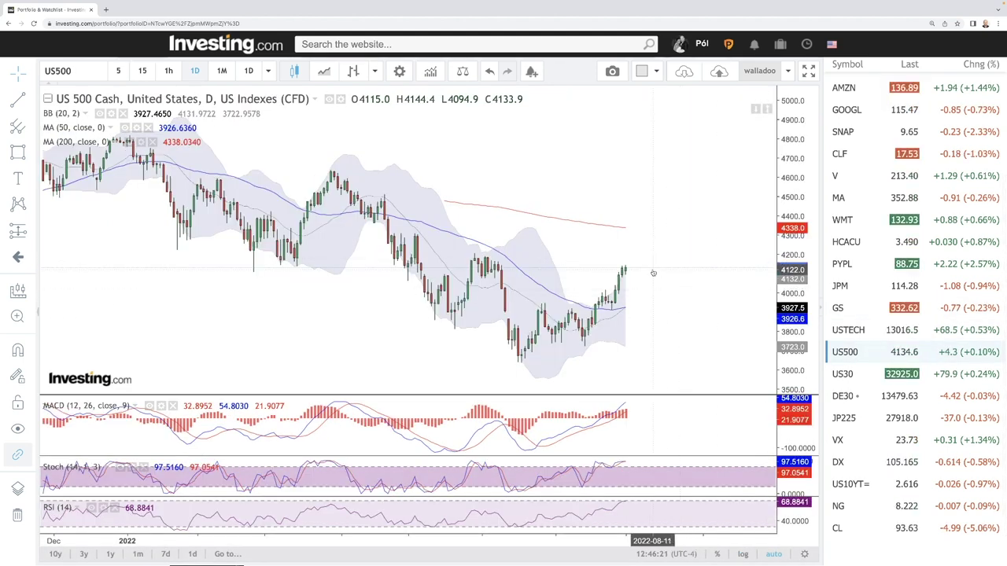
scroll(653, 273, "up", 3)
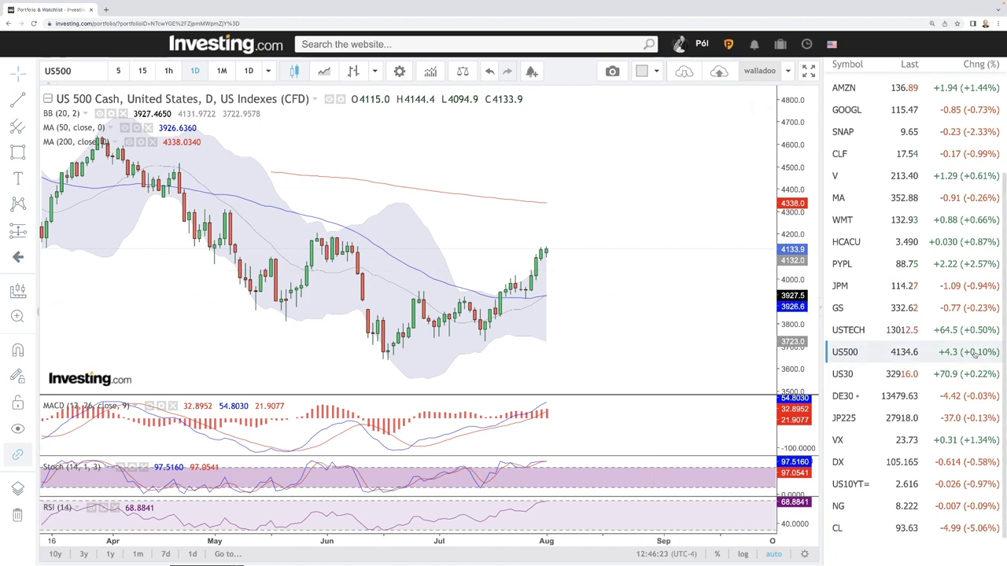
scroll(602, 279, "down", 3)
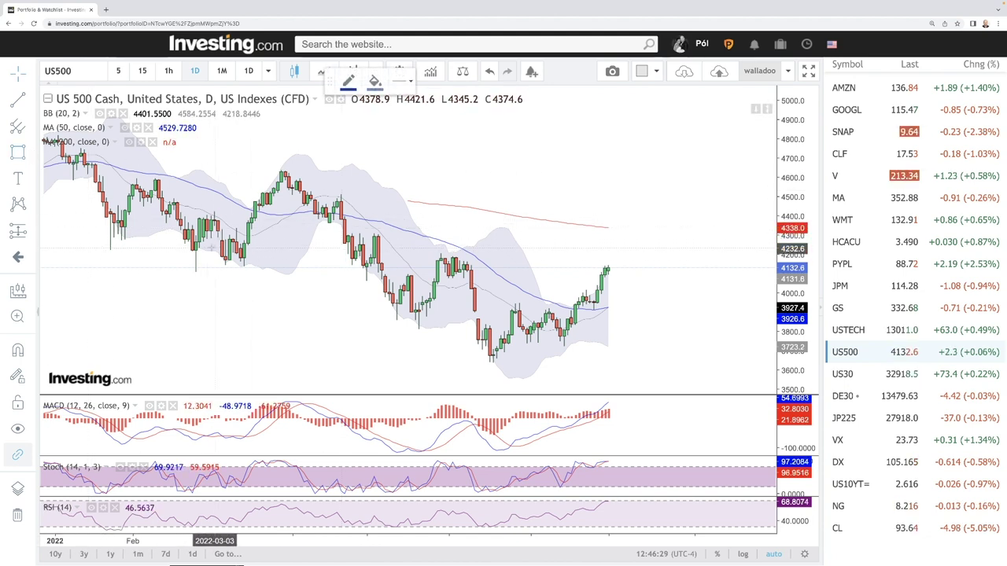
mouse_move(192, 247)
left_mouse_down()
mouse_move(645, 241)
mouse_move(645, 263)
mouse_move(626, 267)
left_mouse_up()
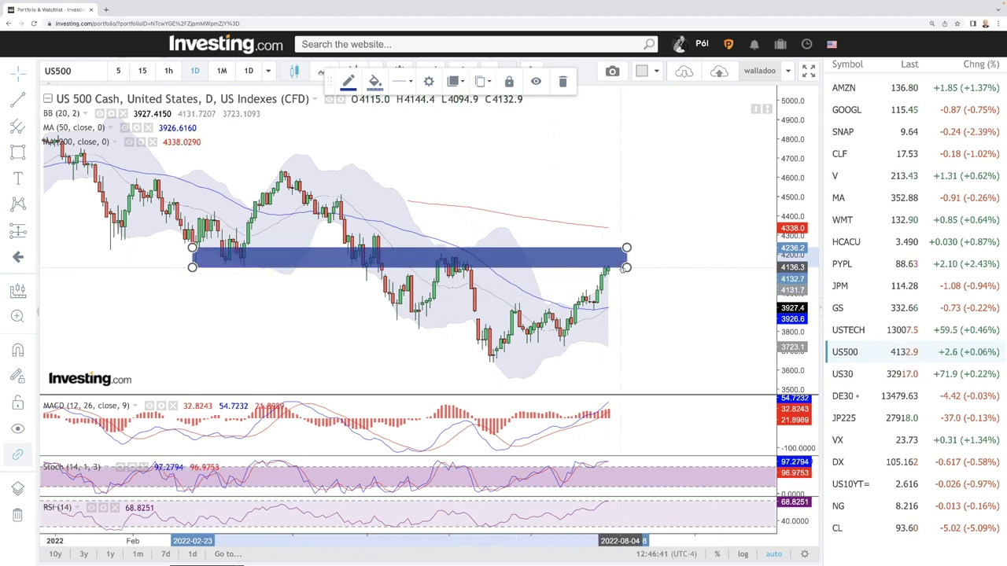
Brush a rising extension of the 50-day moving average and a dip-and-rebound path from the latest US500 candle.
left_click(33, 153)
left_click(78, 152)
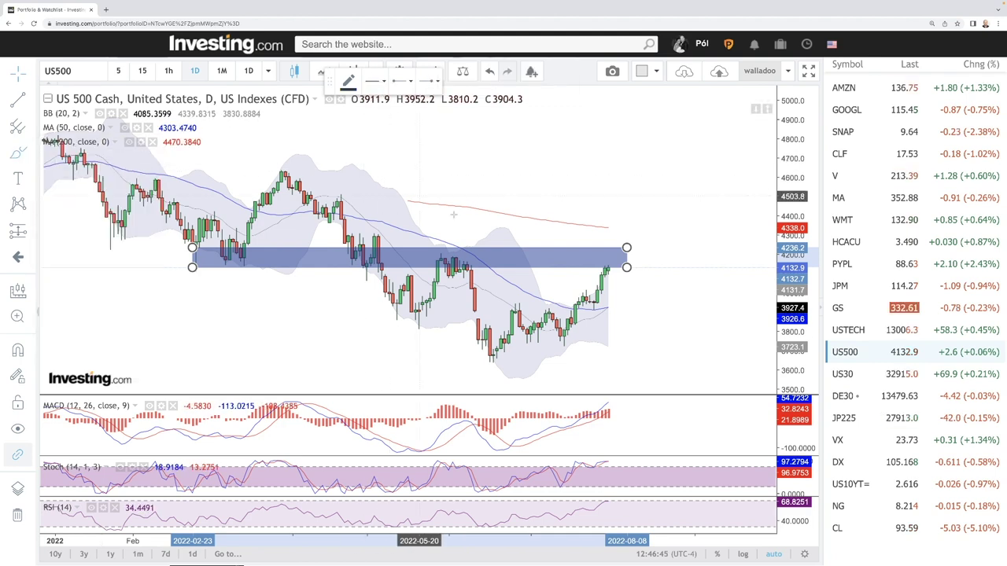
left_click_drag(609, 308, 675, 266)
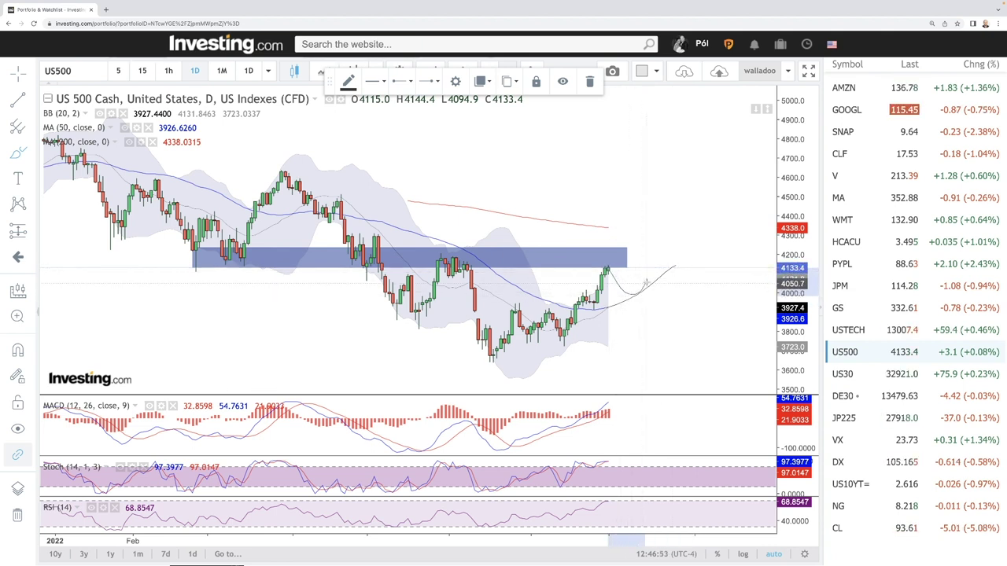
left_click_drag(667, 238, 664, 239)
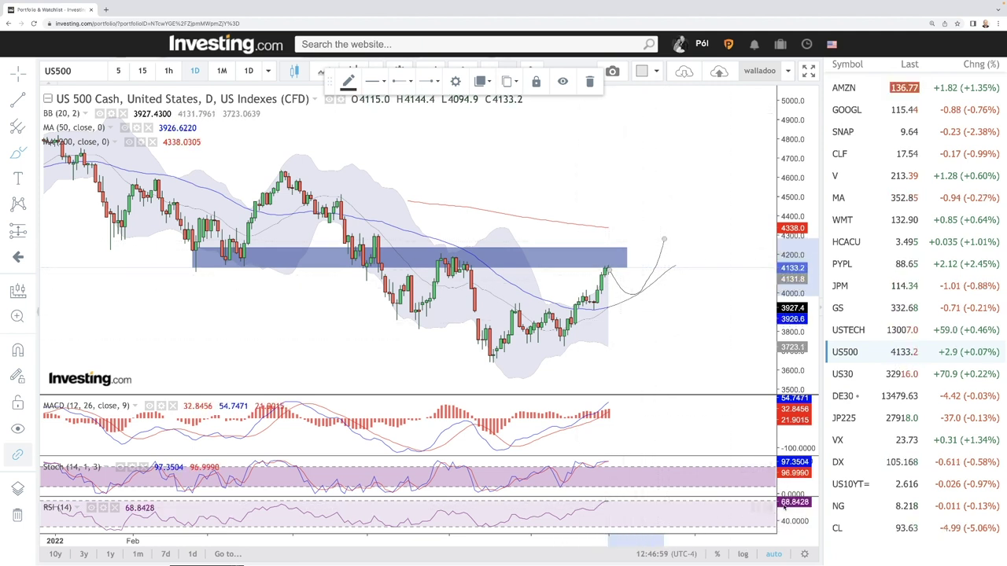
Thicken the US500 dip-and-rebound stroke and brush a declining extension of the 200-day moving average to September.
left_click(374, 82)
left_click(465, 118)
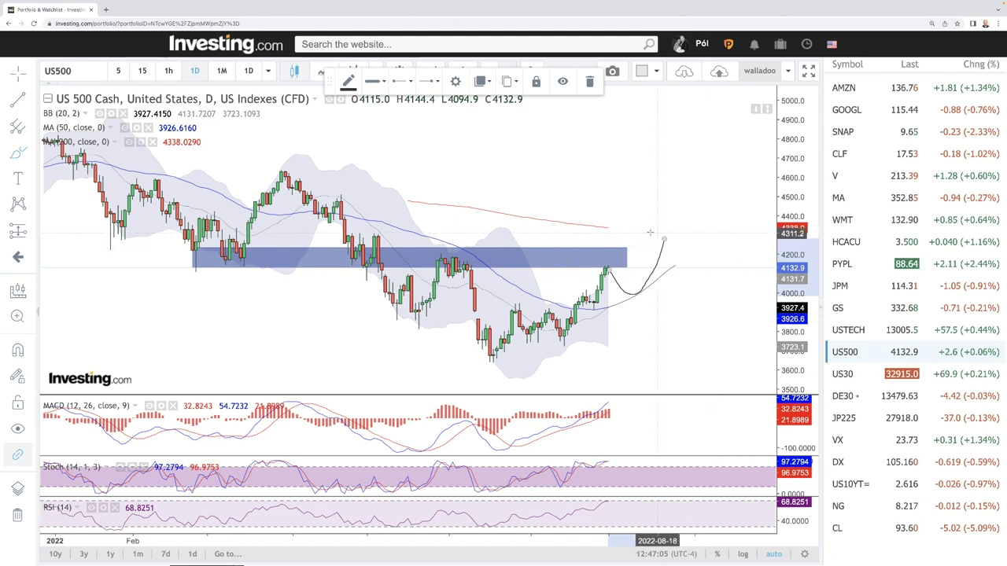
left_click_drag(611, 228, 723, 252)
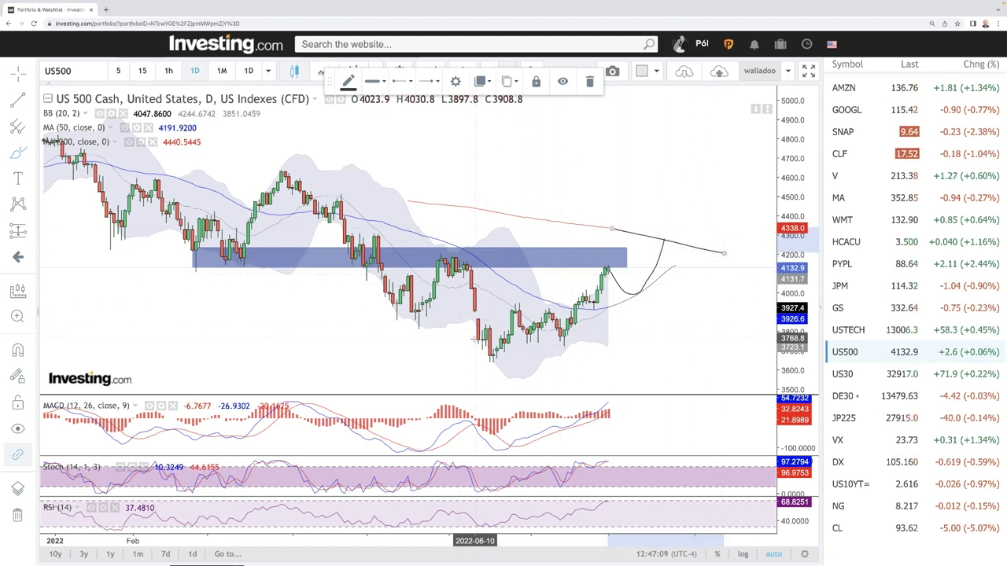
scroll(541, 336, "down", 3)
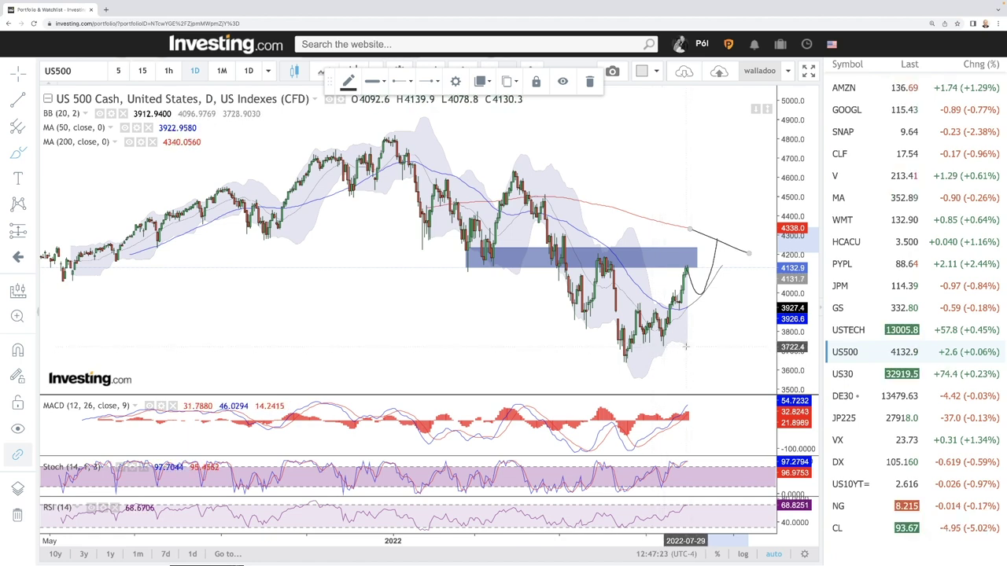
scroll(721, 323, "up", 5)
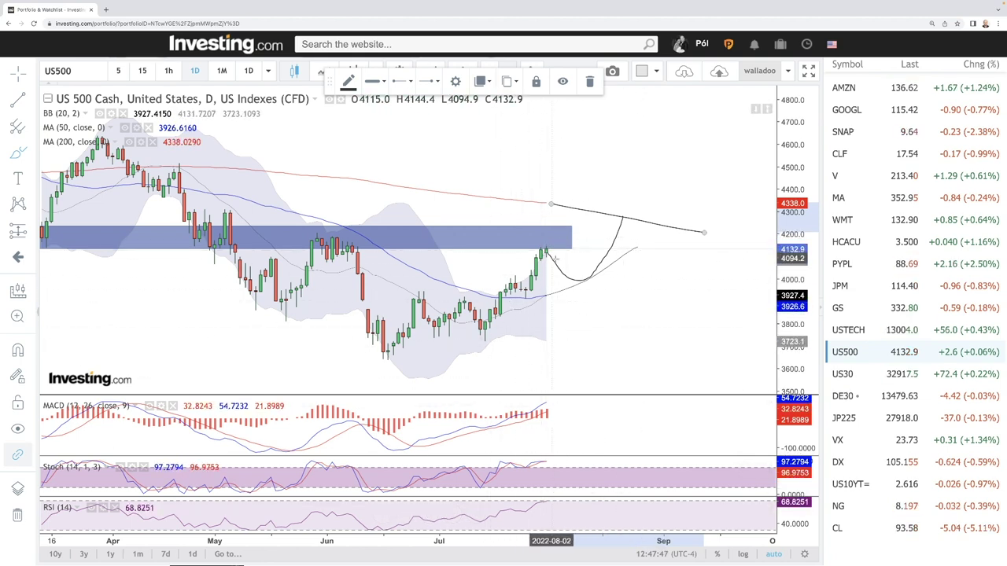
On the US30 chart, brush horizontal lines at about 33,500 and 32,800 from late February 2022 and circle the two price clusters between them.
key("Down")
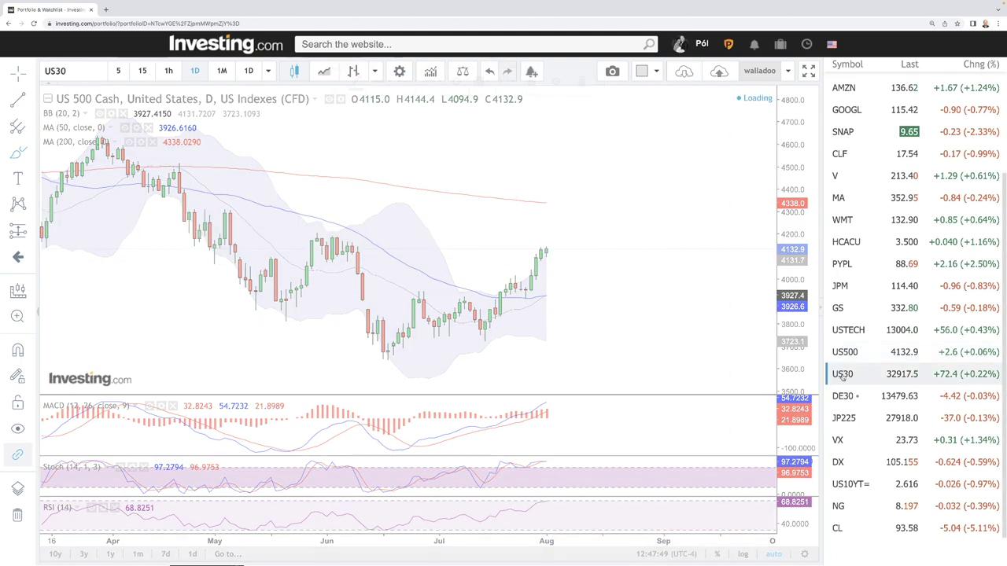
scroll(586, 260, "down", 3)
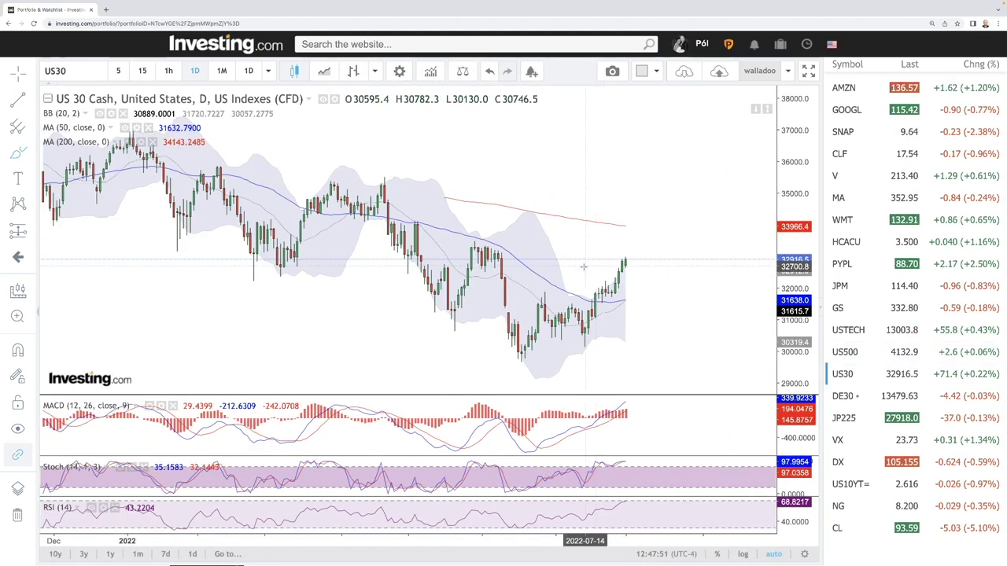
left_click_drag(252, 235, 653, 242)
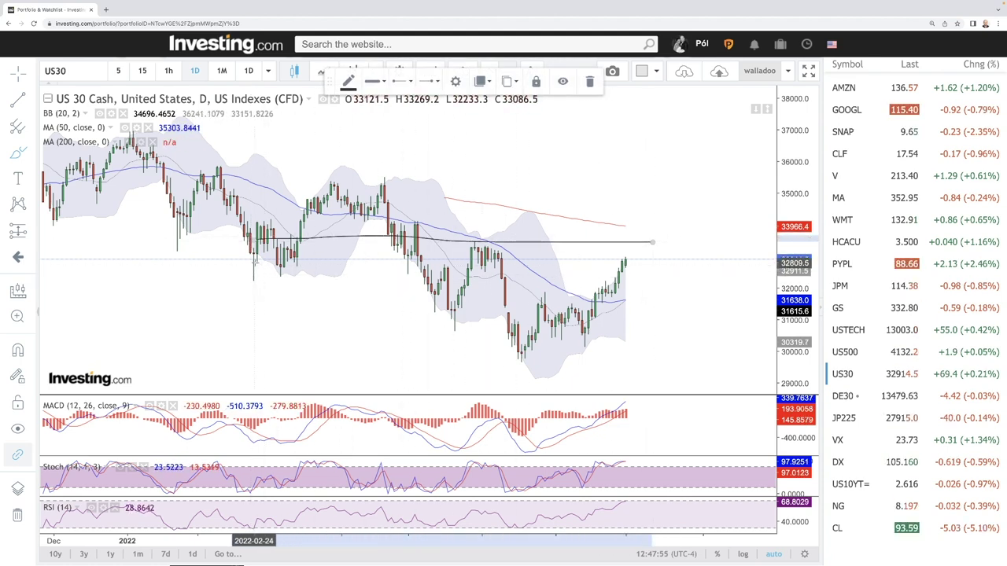
left_click_drag(253, 260, 575, 262)
left_click_drag(643, 261, 642, 260)
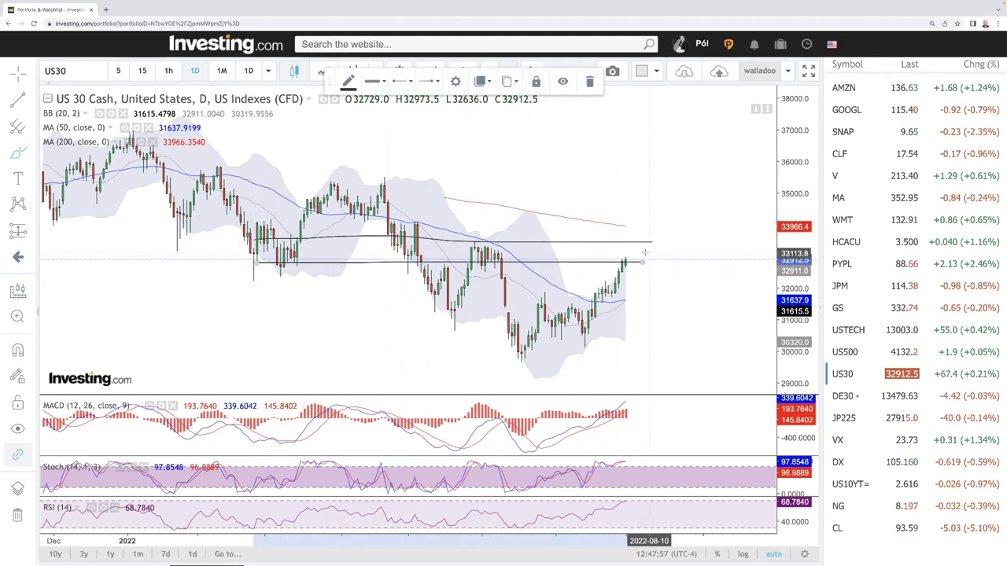
left_click_drag(313, 241, 268, 261)
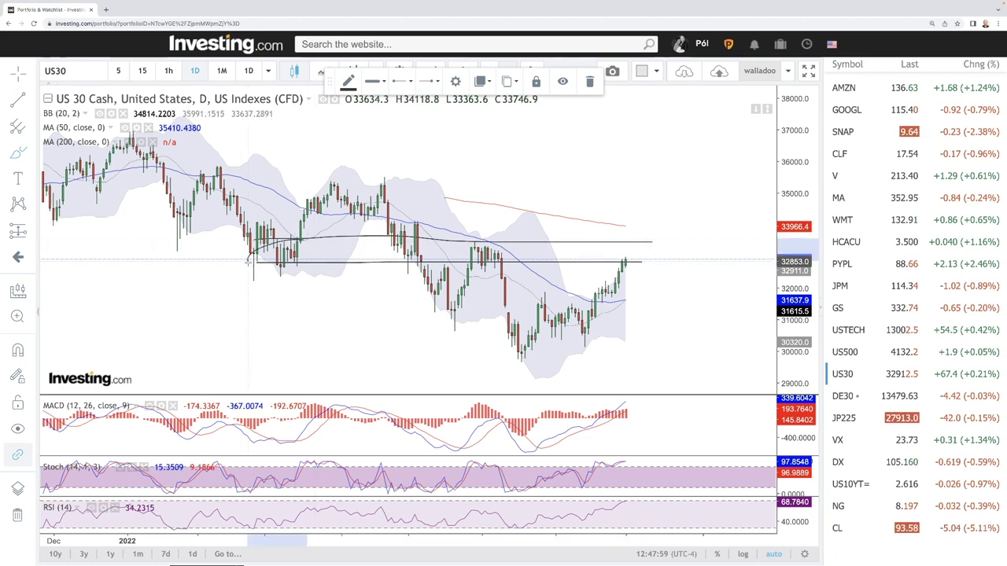
left_click_drag(506, 239, 476, 266)
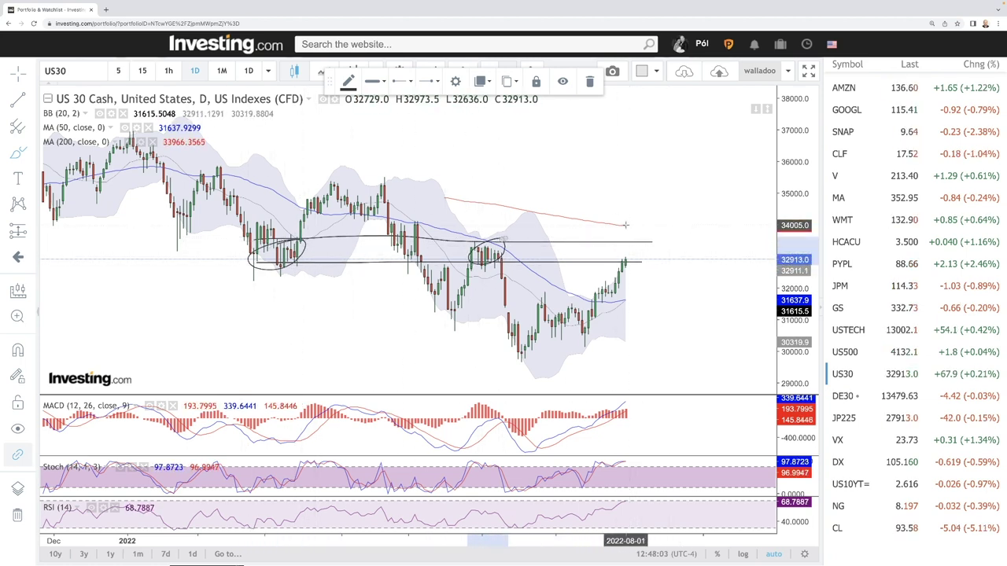
Brush a declining extension of the US30 200-day moving average, deleting the uneven first stroke and redrawing it straighter.
left_click(727, 250)
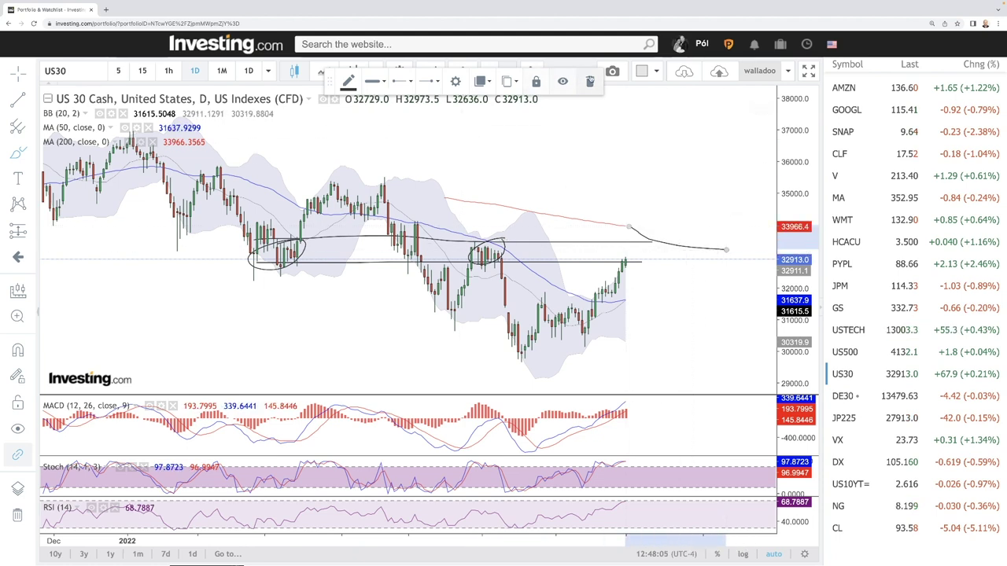
left_click_drag(725, 249, 643, 227)
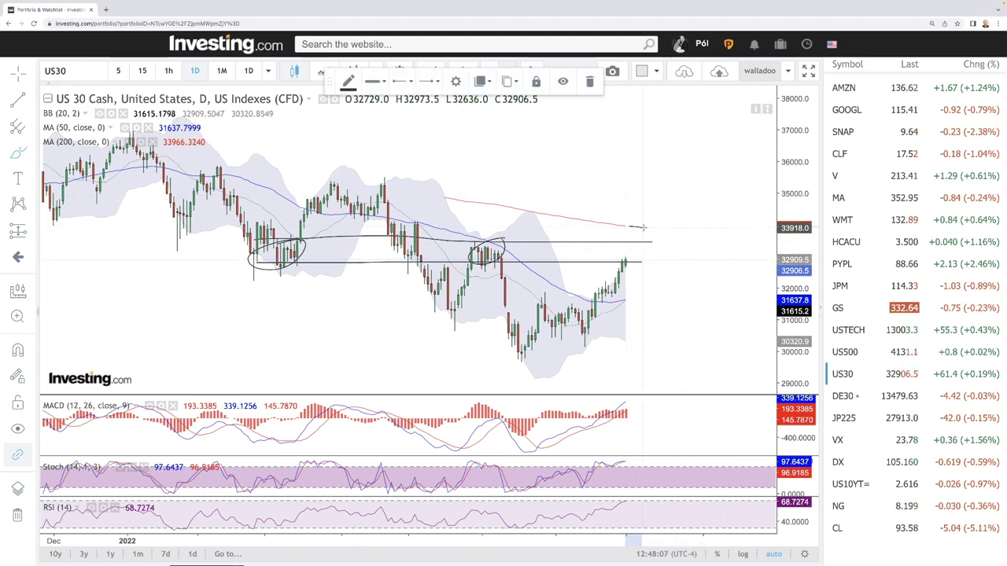
left_click(731, 249)
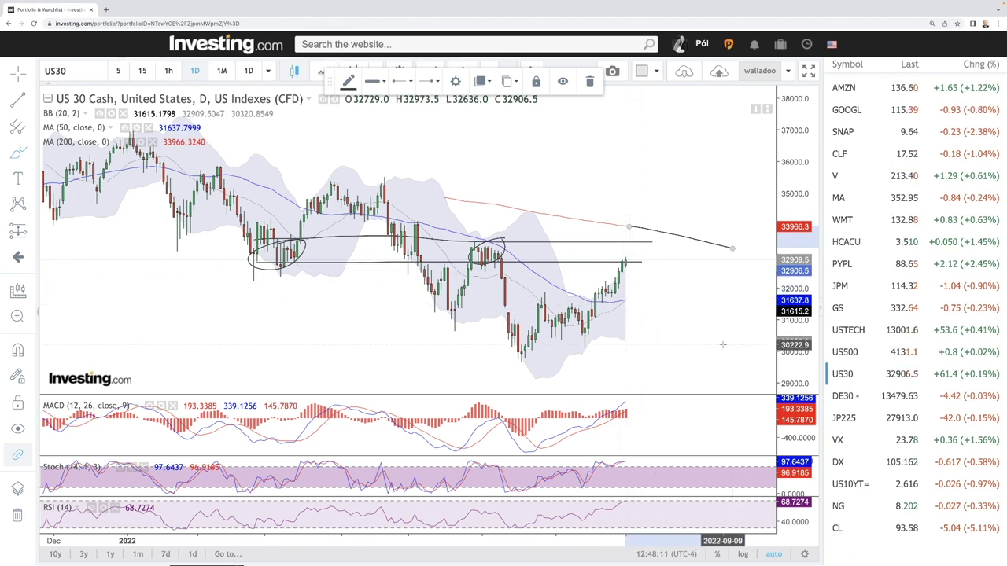
Brush a rising extension of the US30 50-day moving average and a dip-and-rebound path from the latest candle toward the 200-day extension.
left_click(626, 299)
left_click(696, 266)
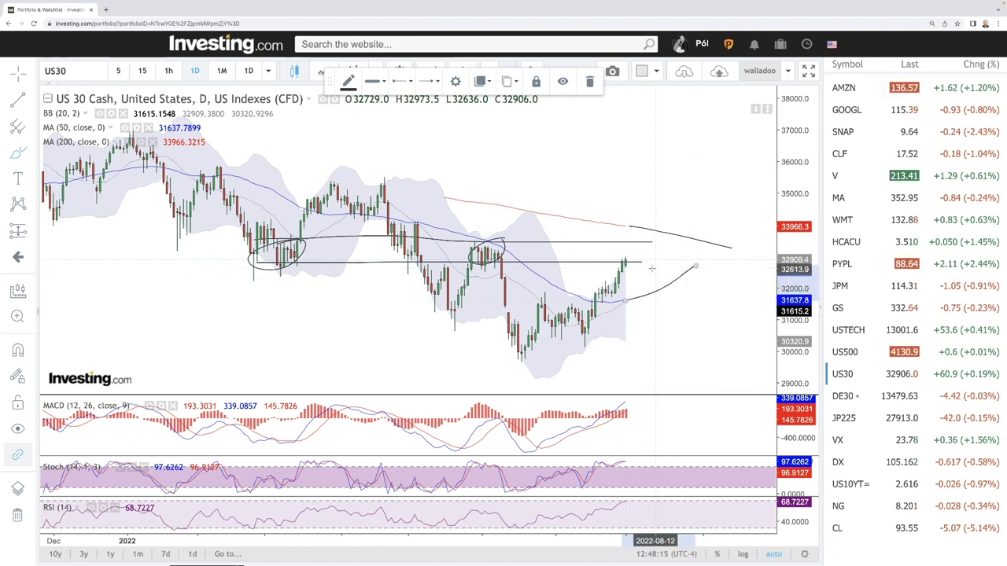
left_click(625, 263)
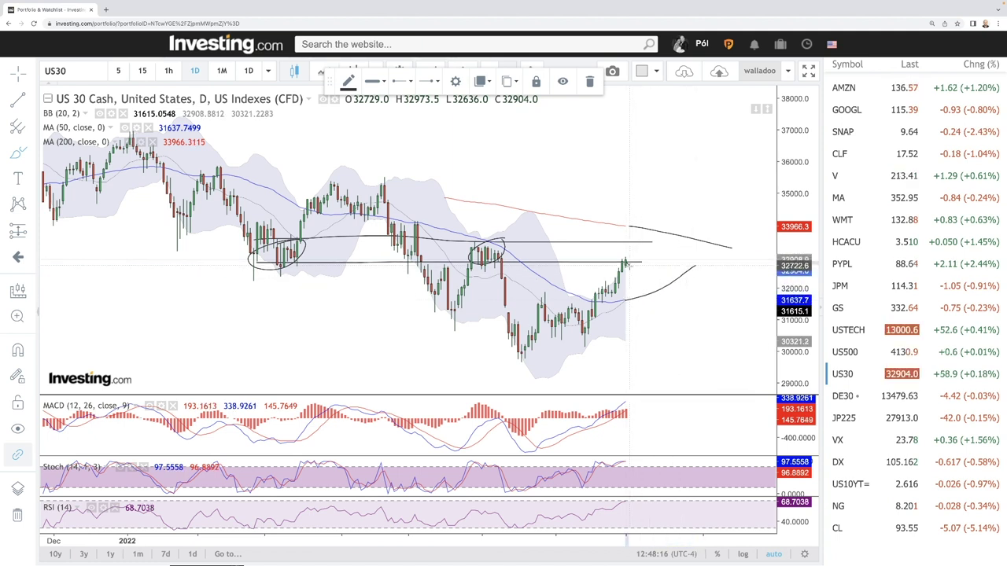
left_click(692, 244)
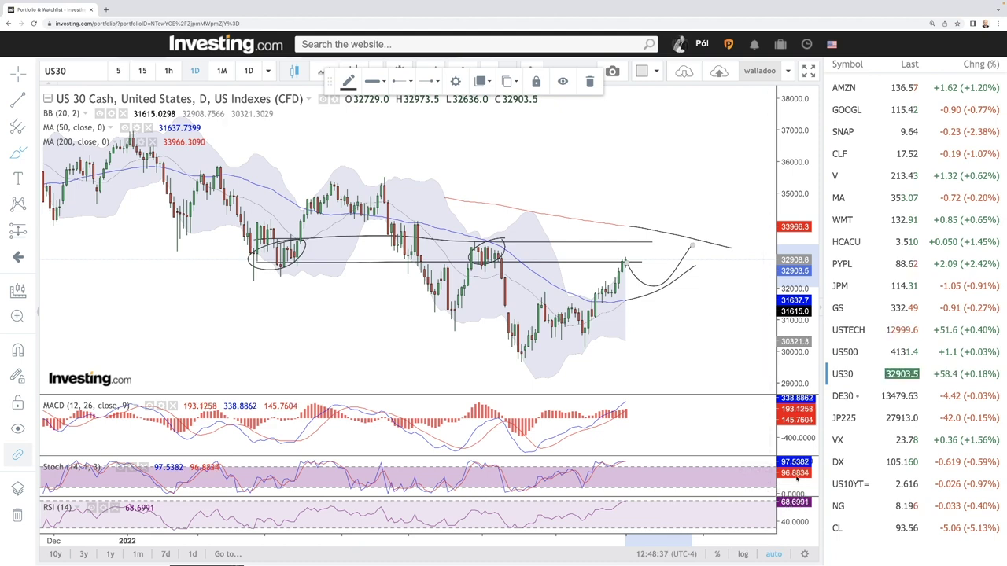
On the DE30 chart, draw a rising channel of two thickest-width trend lines, from late June and early July 2022 into August.
left_click(843, 395)
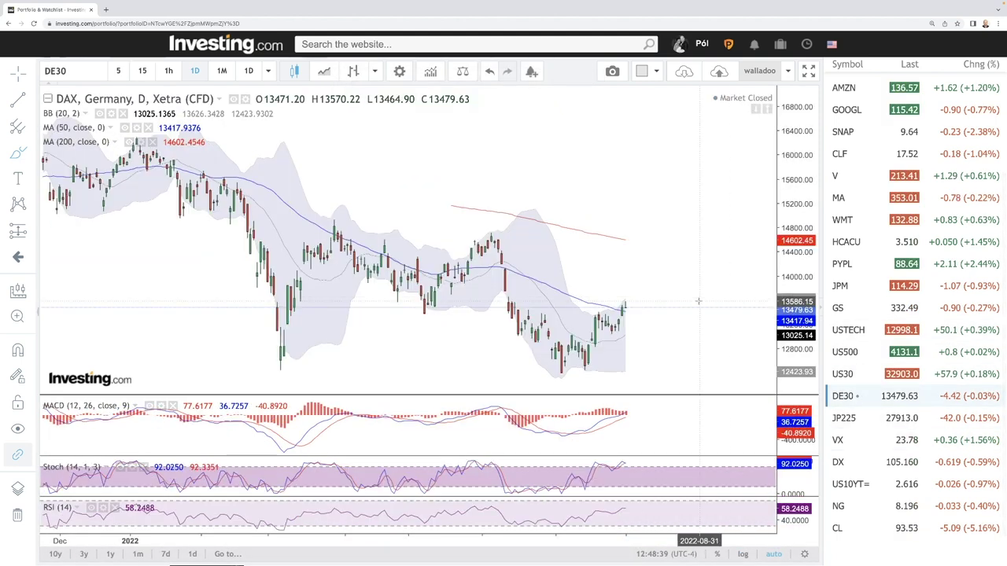
scroll(680, 306, "up", 4)
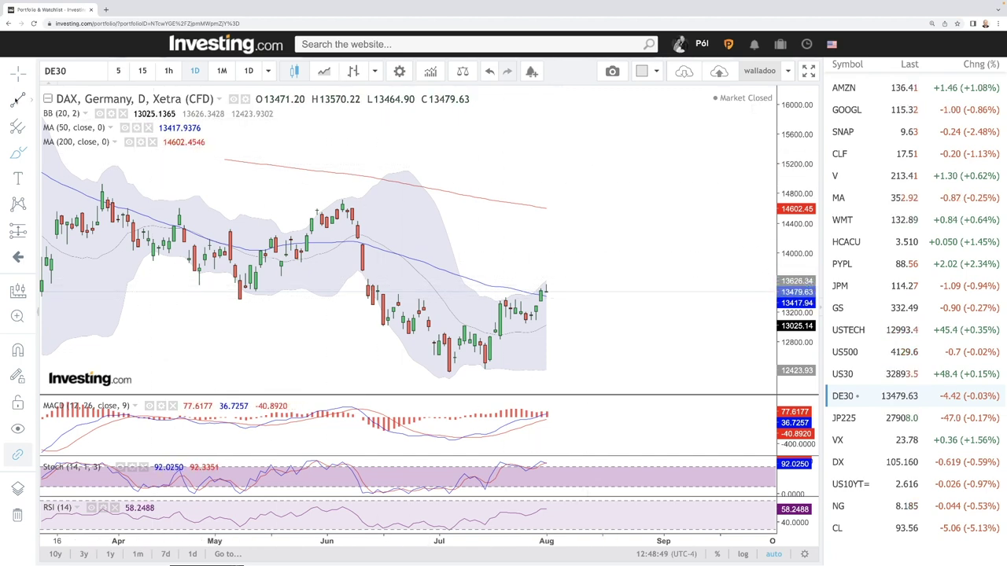
left_click(63, 114)
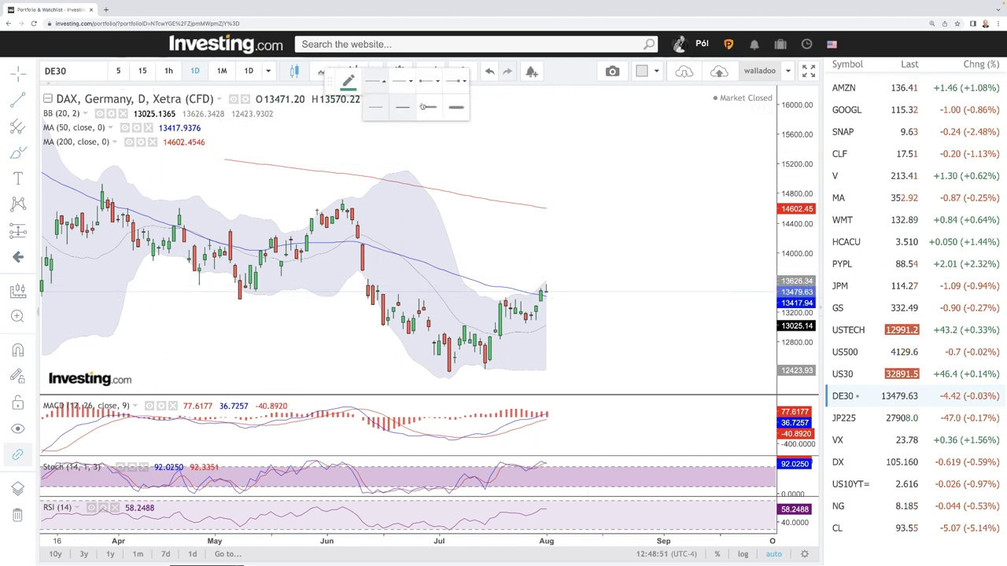
left_click(456, 106)
left_click(427, 339)
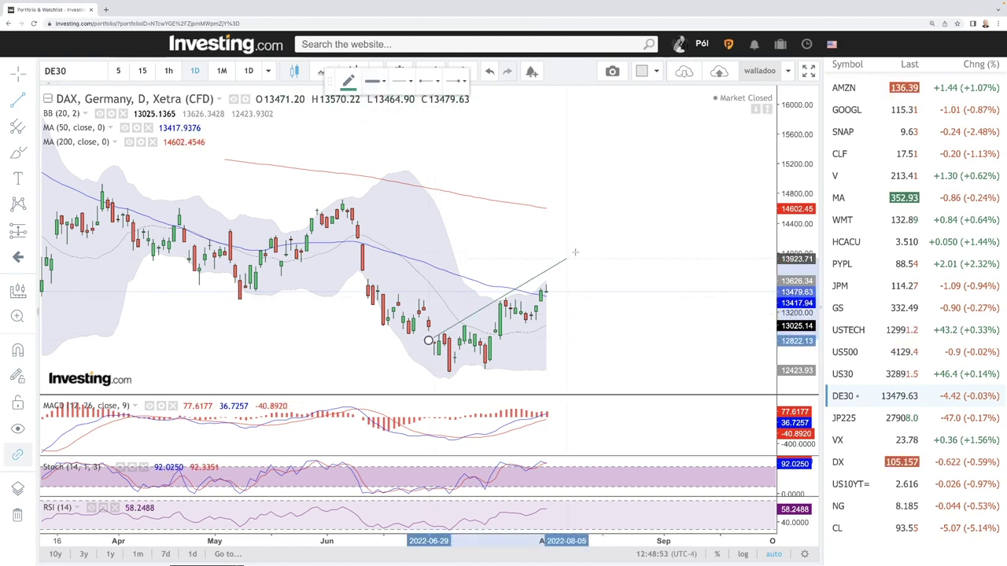
left_click(581, 254)
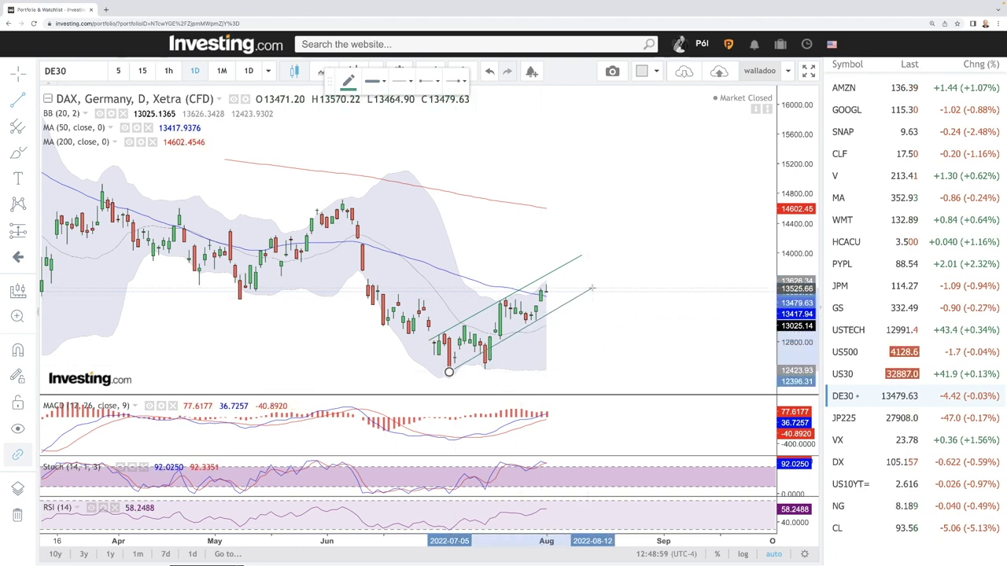
left_click(592, 289)
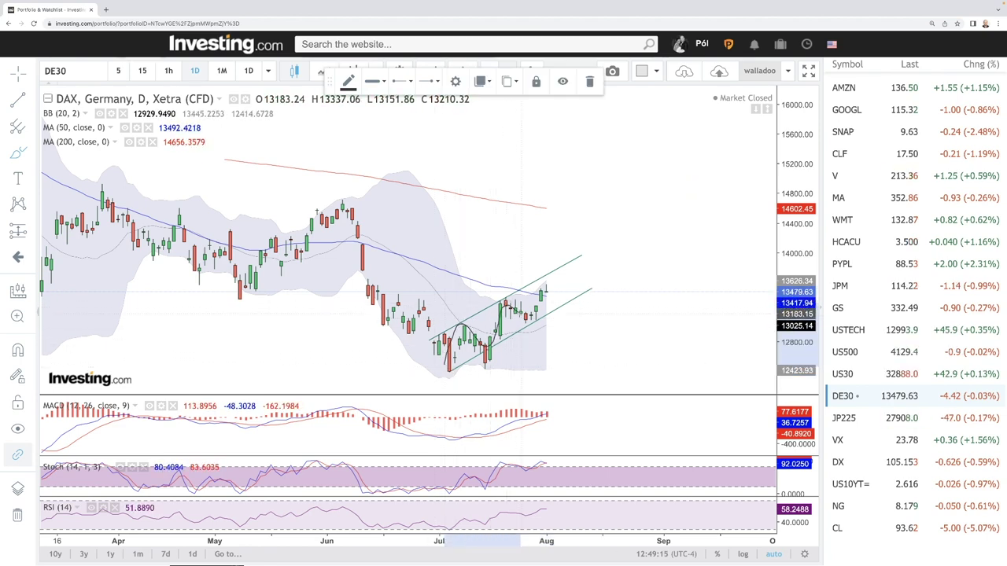
Brush a dip-and-rebound path from the latest DE30 candle to about 13,900 and a declining extension of the 200-day moving average into September.
mouse_move(551, 274)
left_mouse_down()
mouse_move(564, 288)
mouse_move(598, 258)
left_mouse_up()
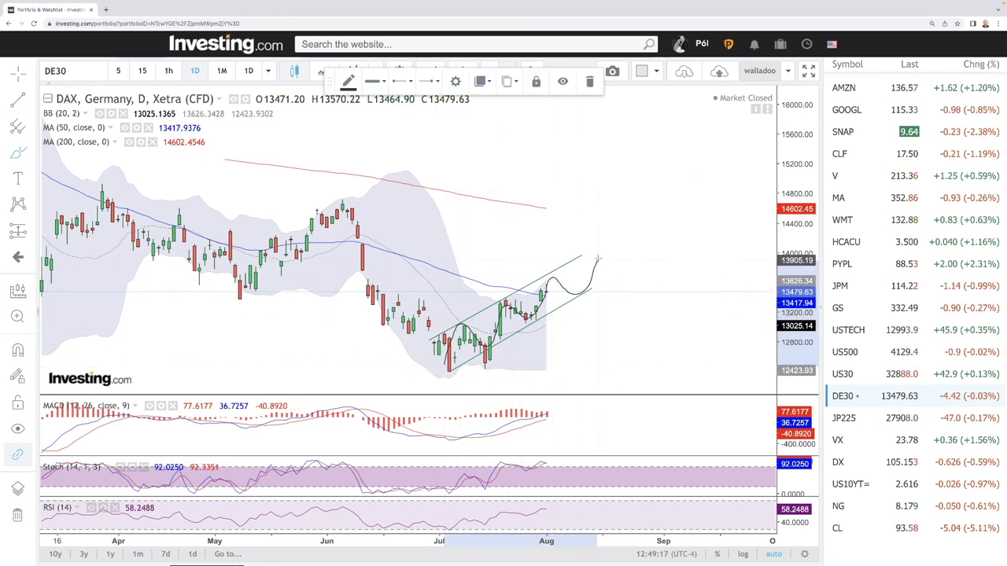
left_click_drag(548, 207, 699, 247)
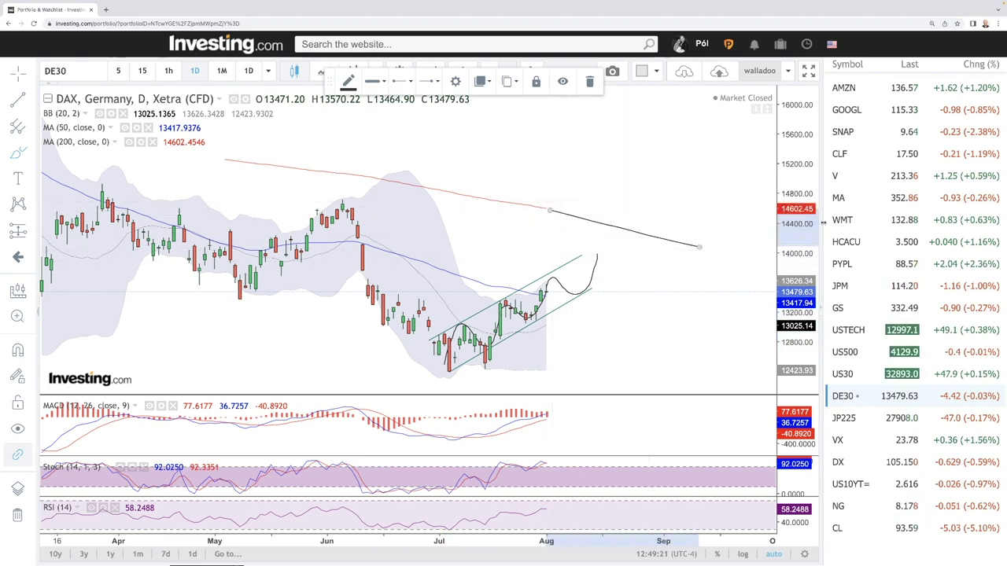
Circle the early-May 2022 lows on the DE30 chart.
scroll(460, 307, "down", 3)
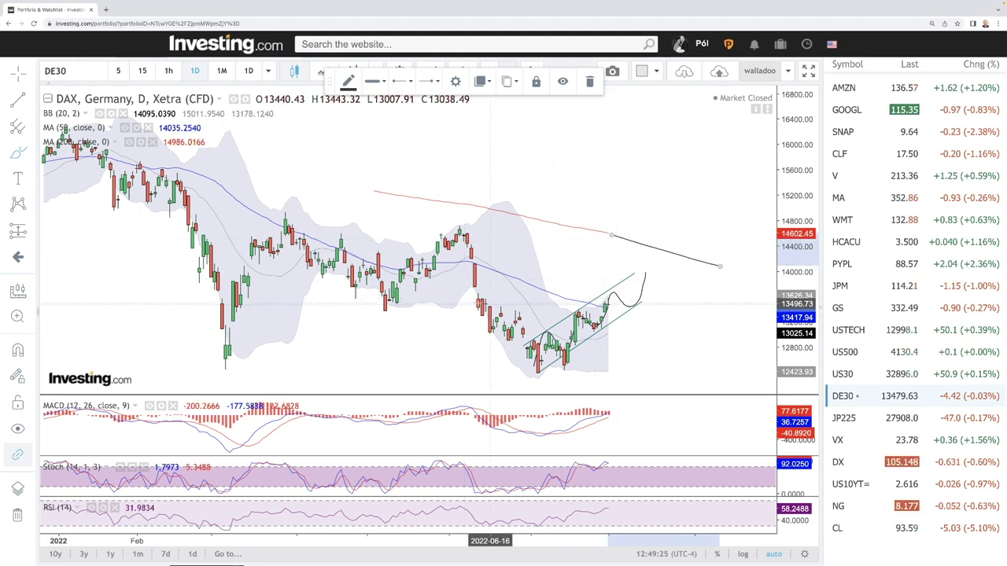
left_click_drag(403, 302, 398, 299)
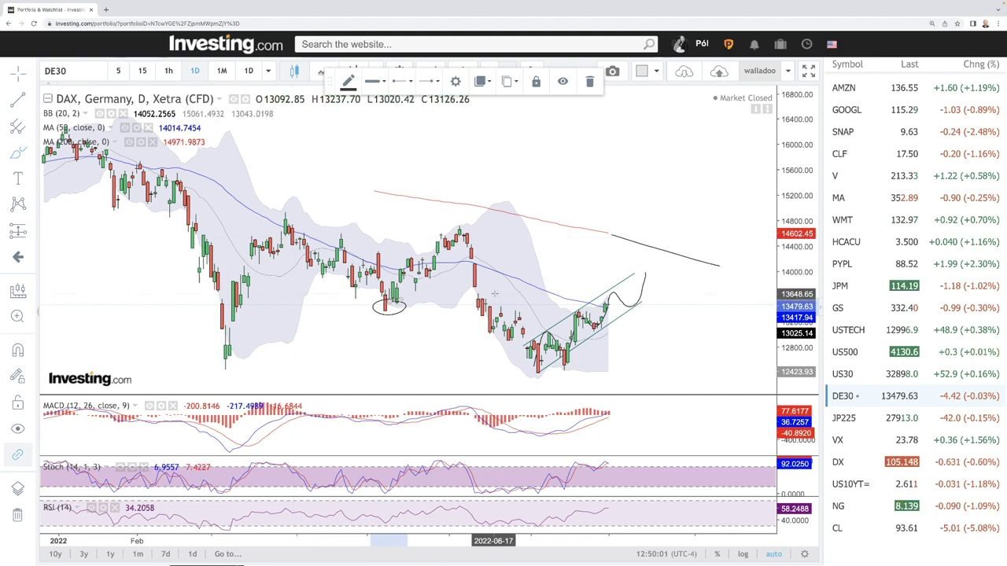
On the JP225 chart, circle the price peaks of early April, early June and late July 2022.
left_click(869, 422)
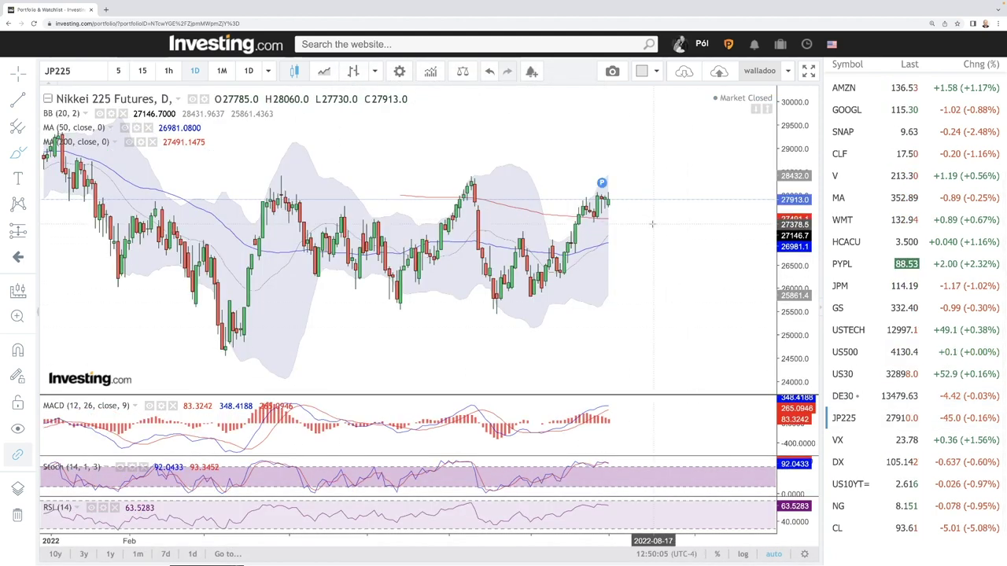
scroll(655, 223, "down", 3)
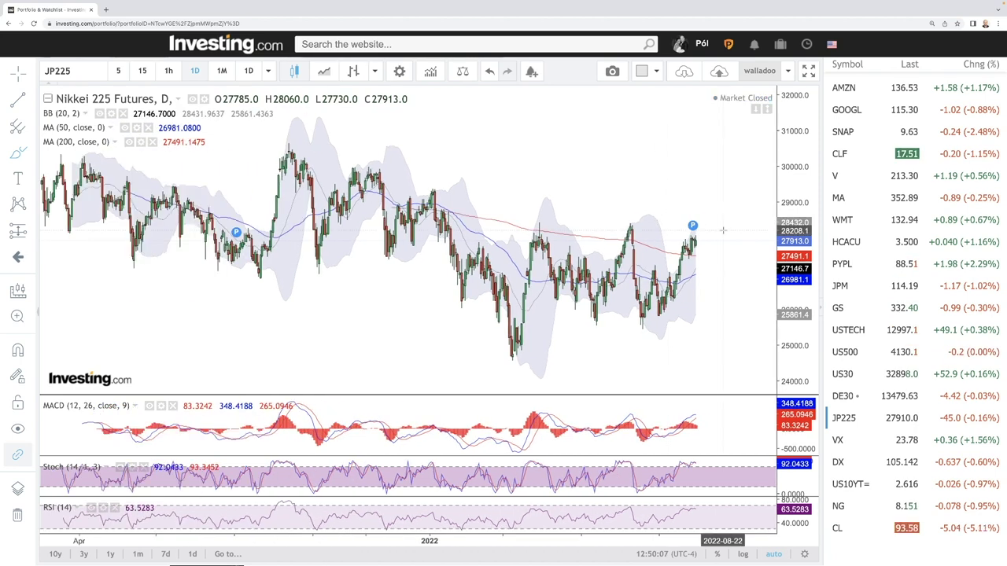
scroll(727, 233, "up", 3)
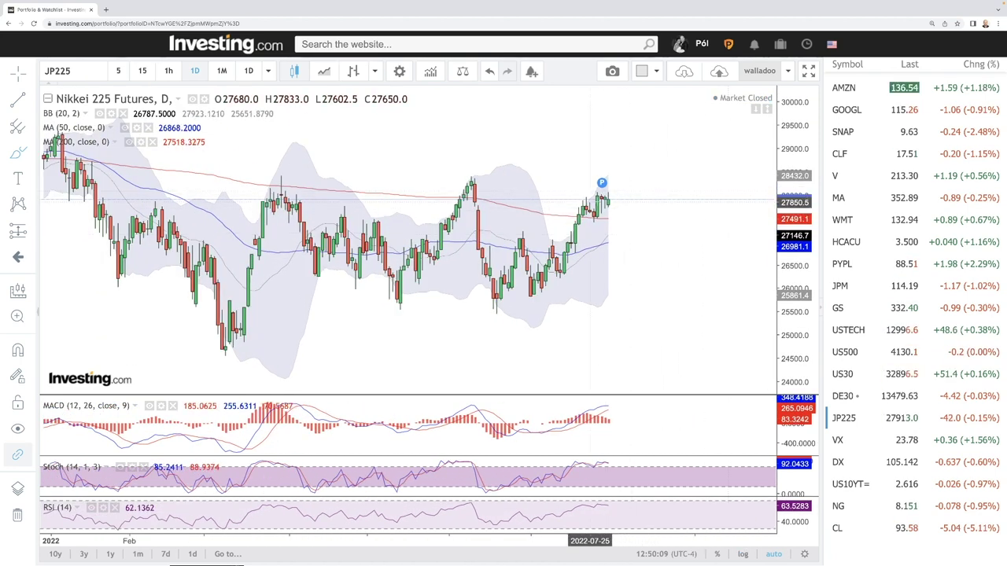
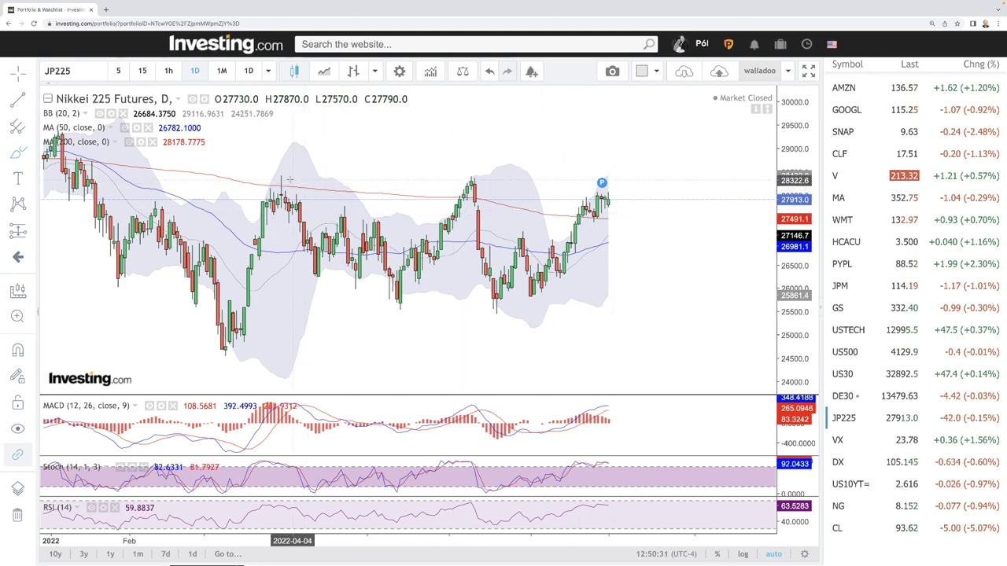
left_click_drag(288, 177, 285, 174)
left_click_drag(457, 195, 483, 182)
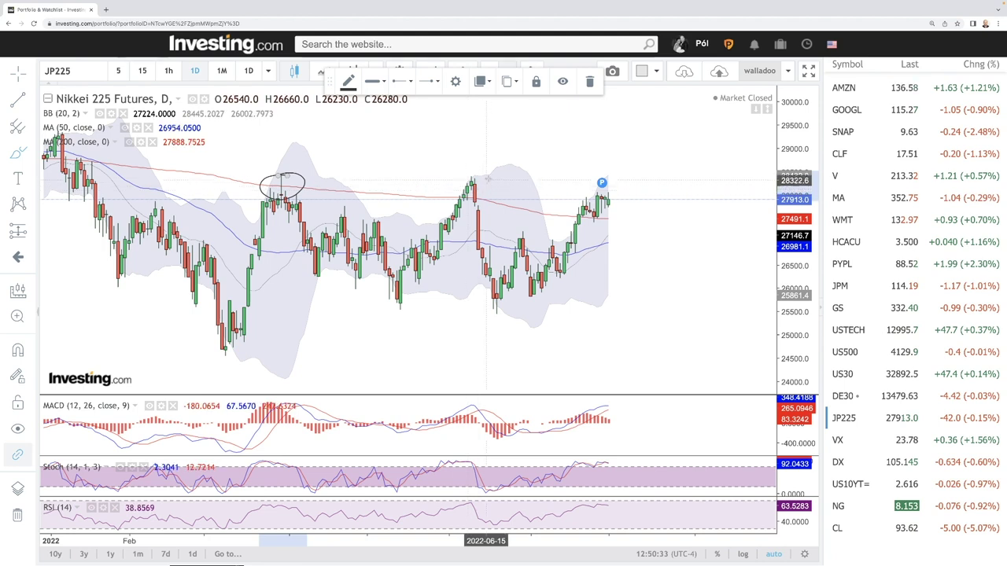
mouse_move(613, 193)
left_mouse_down()
mouse_move(580, 203)
mouse_move(612, 195)
left_mouse_up()
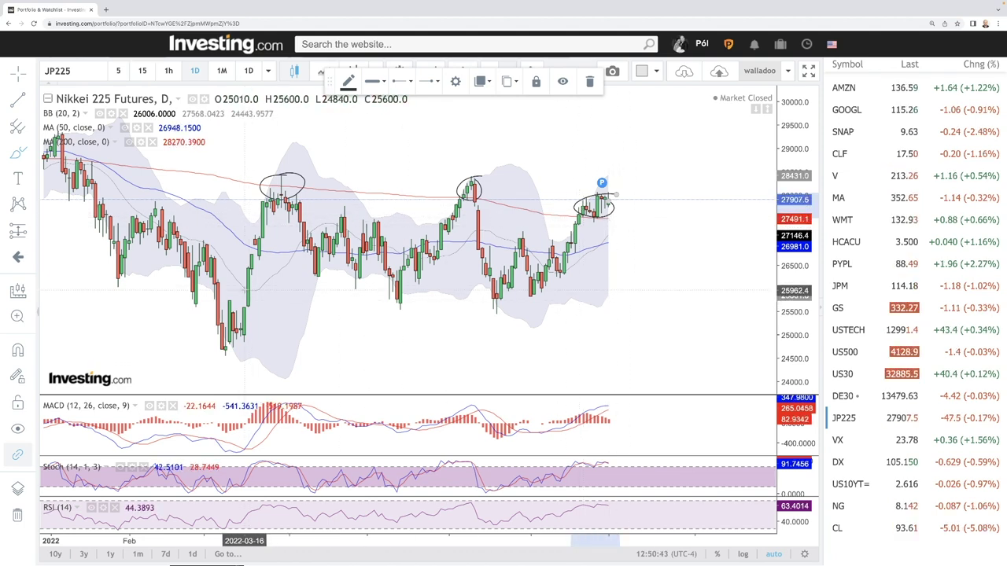
Brush a horizontal JP225 support line at about 26,000 from mid-March to August and a falling stroke from the latest cluster to it.
left_click(627, 291)
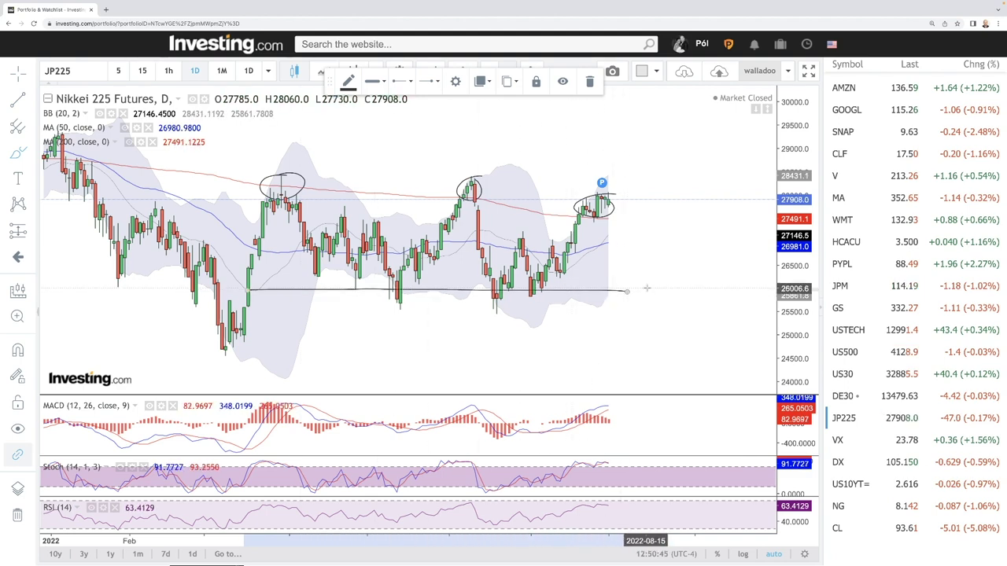
left_click(609, 212)
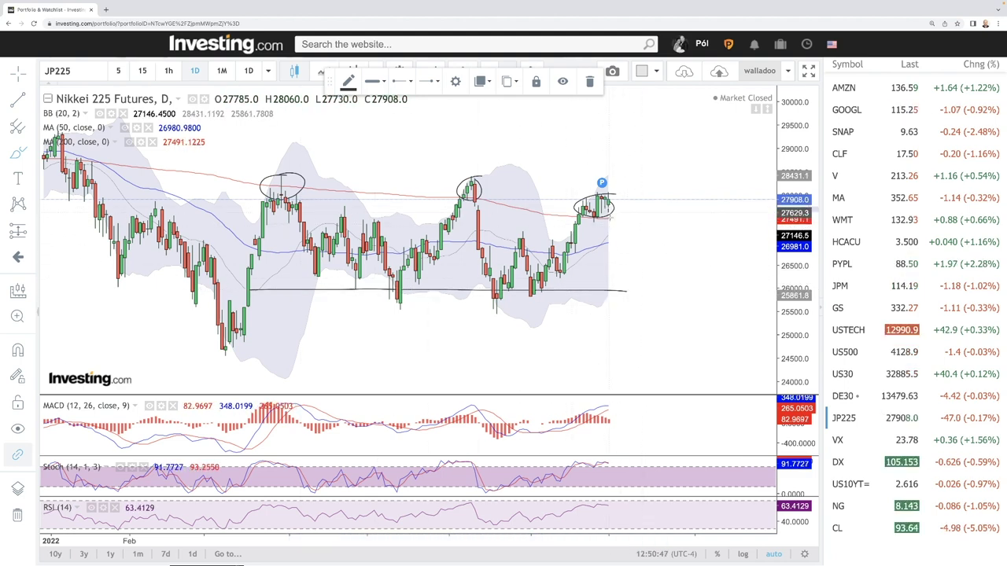
left_click(629, 291)
Brush the zigzag swings between the circled JP225 peaks and the support line, and a projected rebound from the line to about 27,900.
left_click(290, 193)
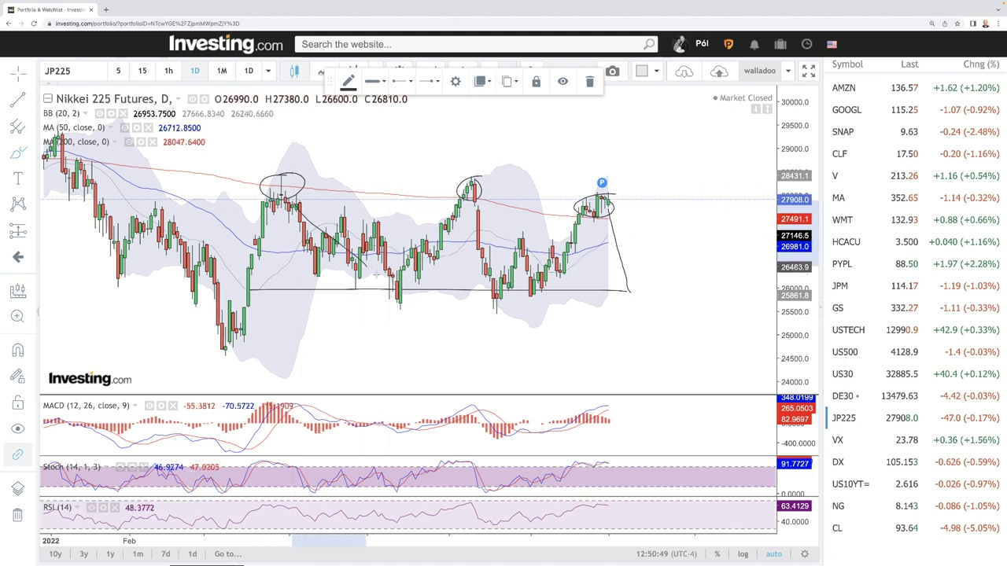
left_click(397, 292)
left_click(471, 189)
left_click(499, 291)
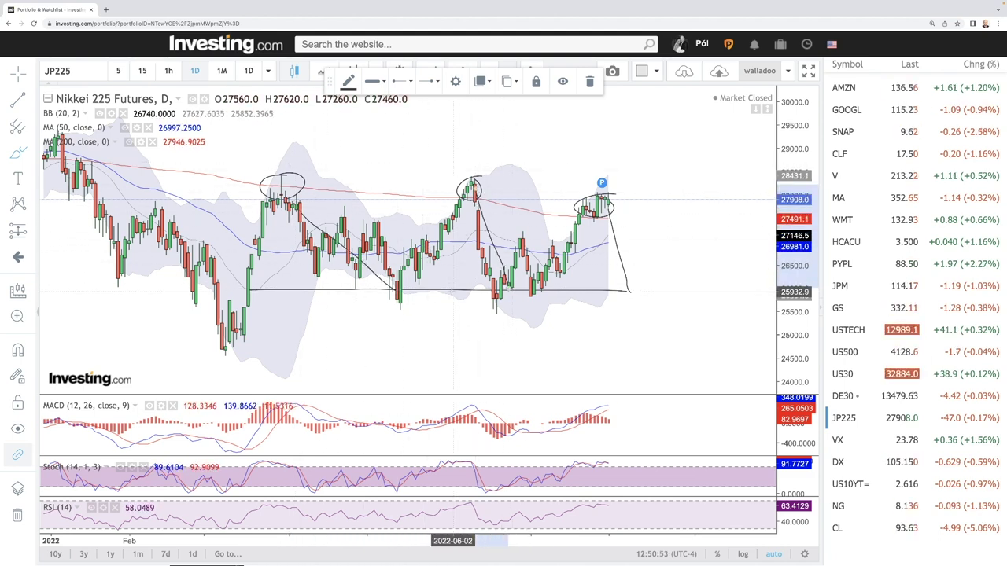
left_click(629, 291)
left_click(735, 199)
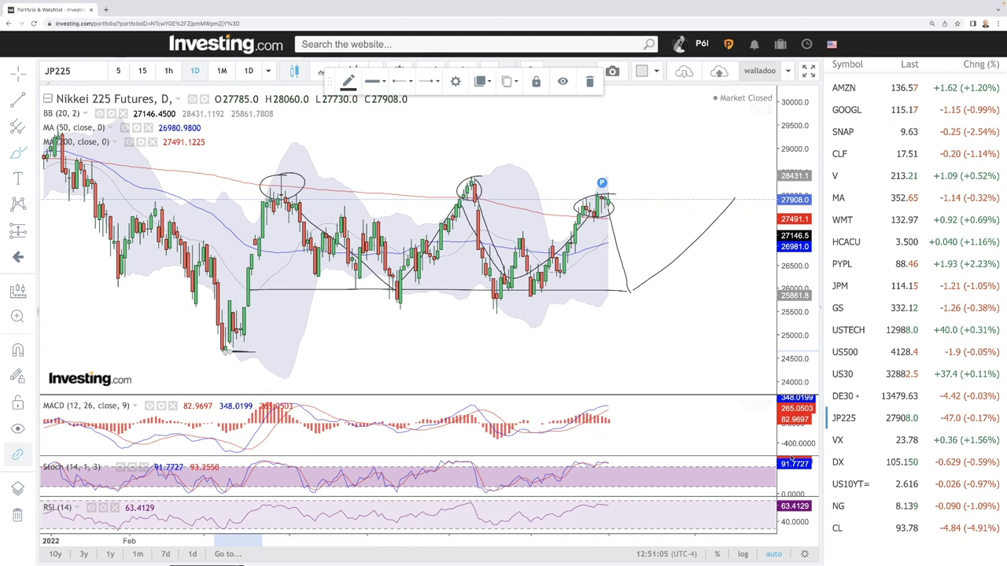
On the VX chart, brush extensions of the 50-day and 200-day moving averages that converge in mid-August.
left_click(857, 439)
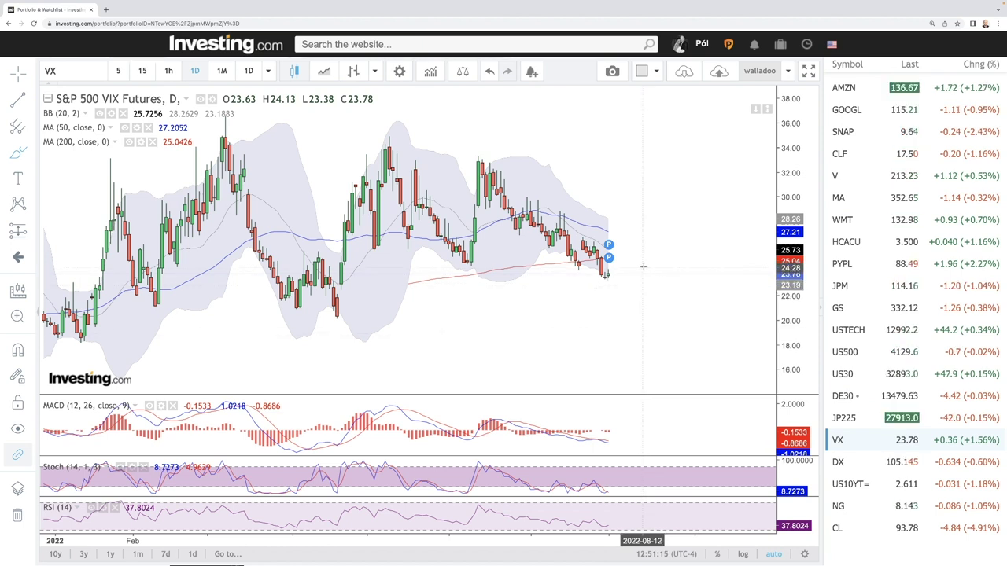
left_click(610, 255)
left_click(654, 254)
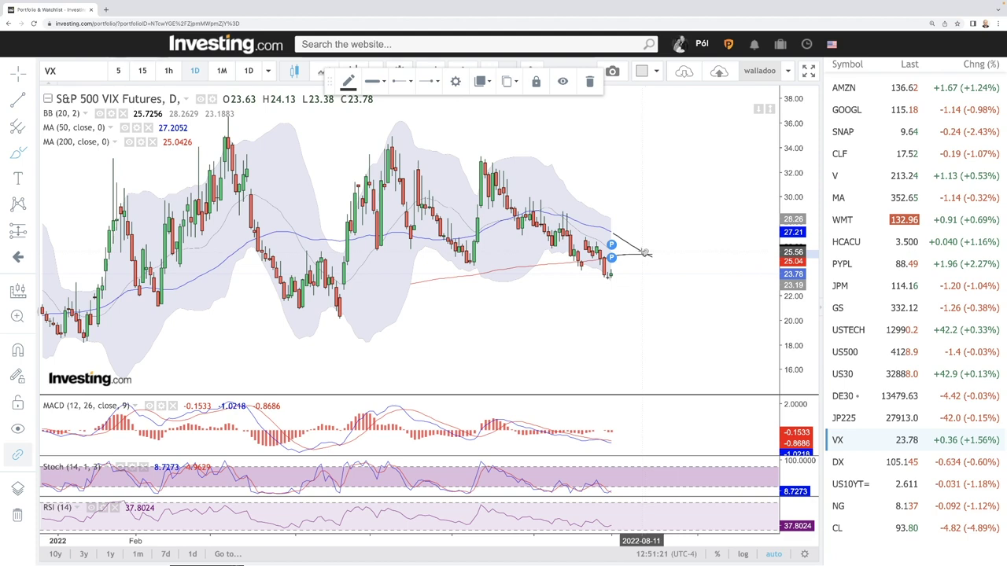
Circle the three VX dips to the 200-day moving average around the turn of the year, early April and early June 2022.
scroll(645, 254, "down", 3)
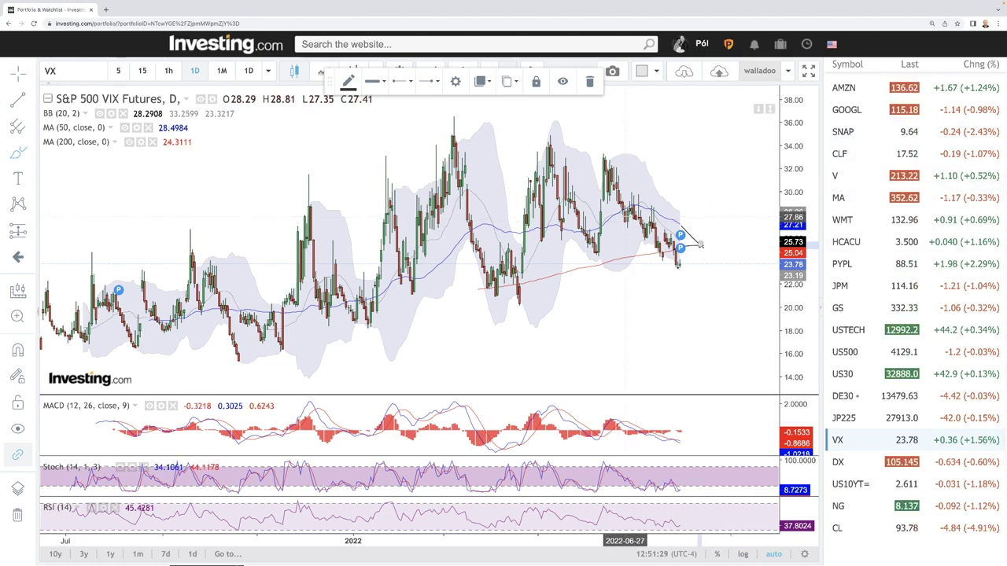
scroll(638, 226, "down", 3)
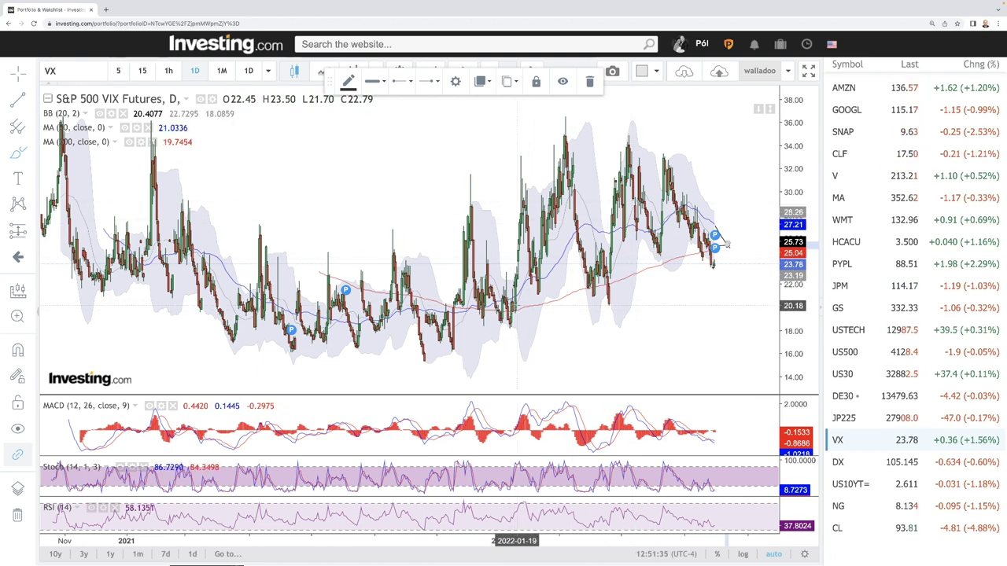
left_click(515, 311)
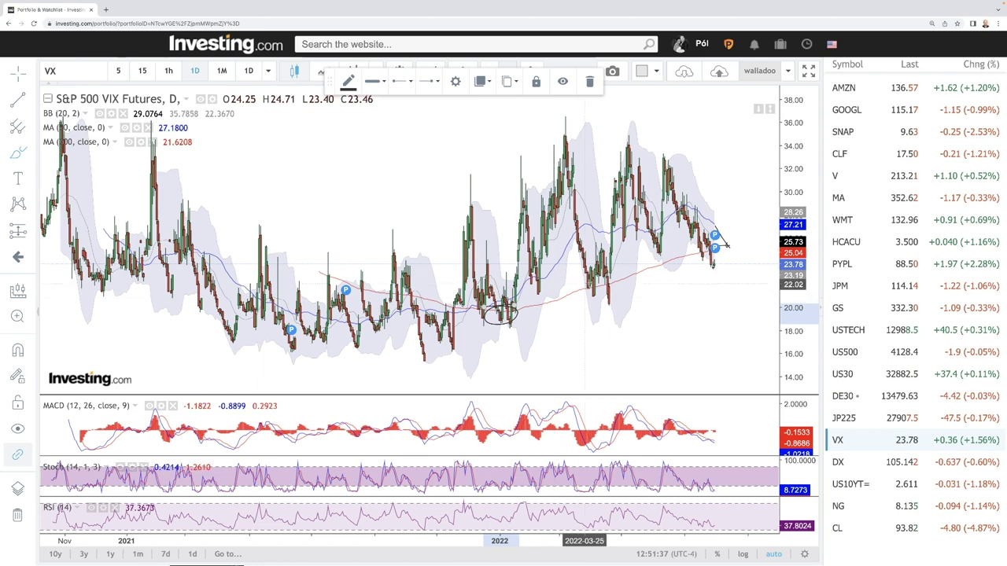
left_click_drag(583, 285, 610, 299)
left_click_drag(659, 255, 665, 269)
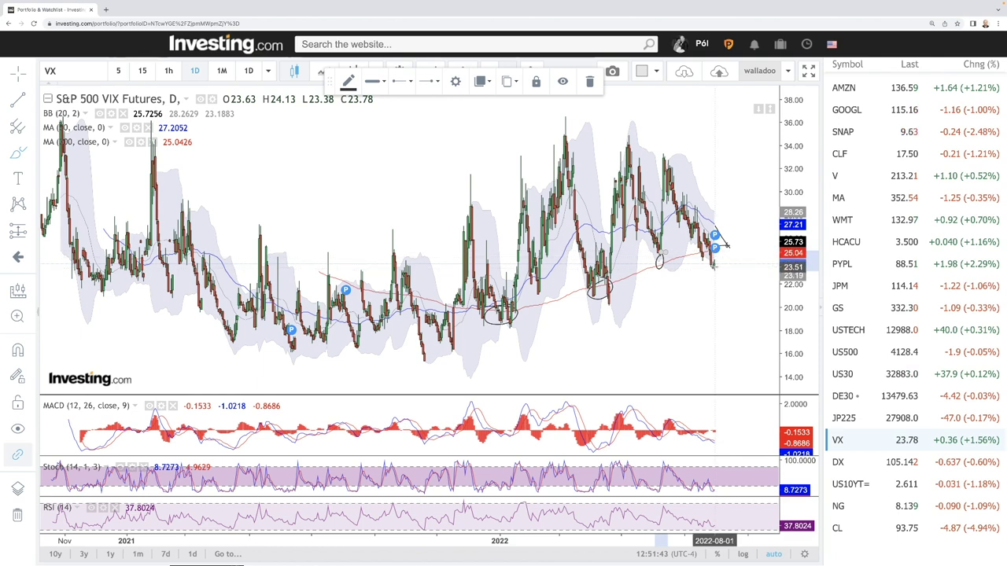
Brush a path from the latest VX candle up to the converging averages and down to about 21.5.
left_click_drag(730, 250, 752, 290)
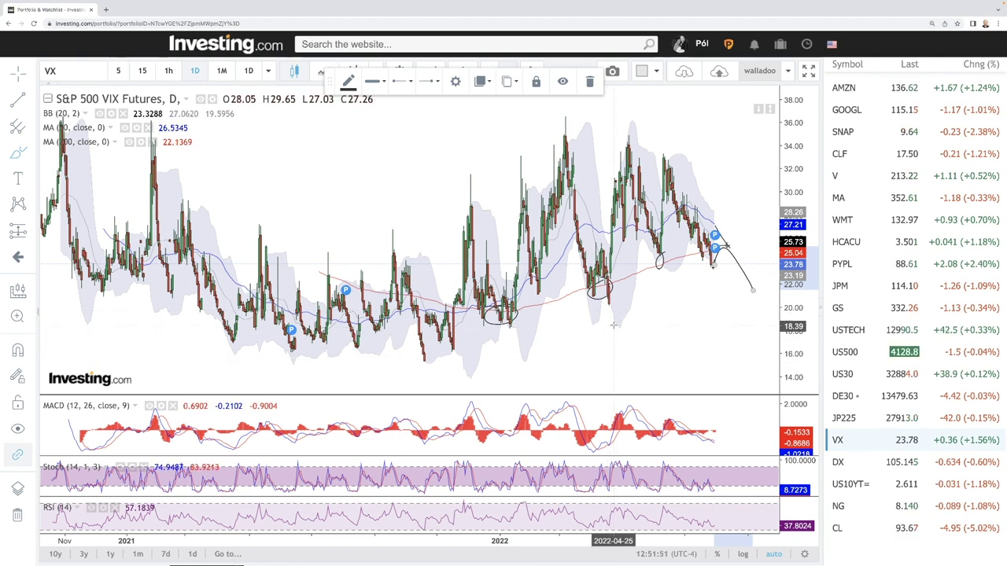
scroll(730, 442, "up", 5)
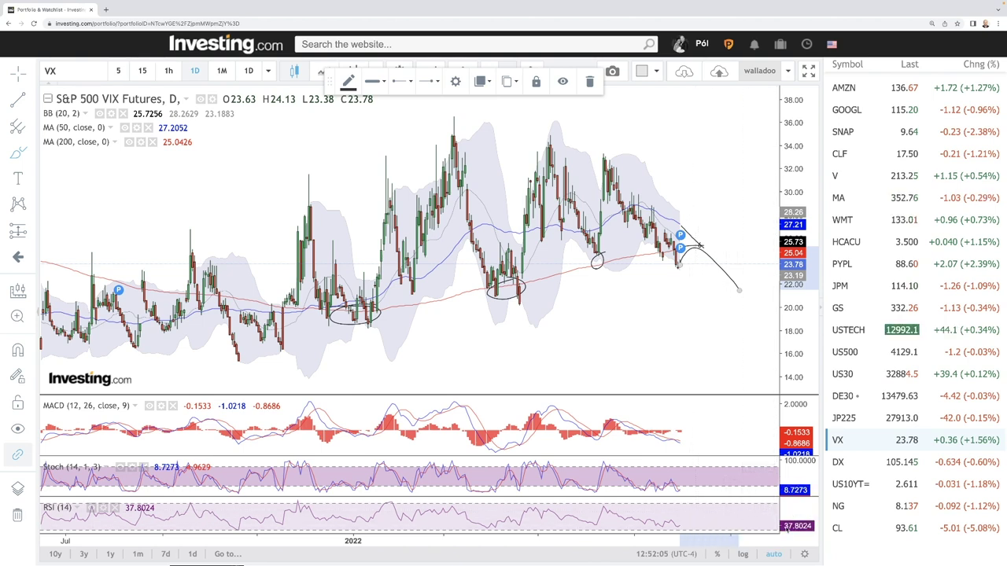
On the US10YT=X chart, draw a rectangle zone between 2.702 and 2.765 from 2022-04-12 to 2022-08-07.
left_click(854, 484)
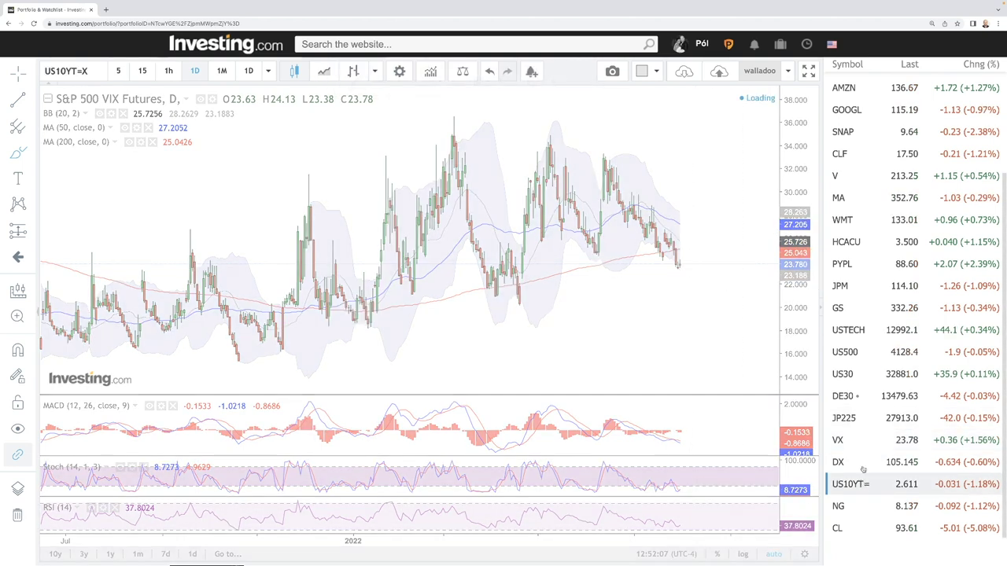
scroll(691, 259, "up", 5)
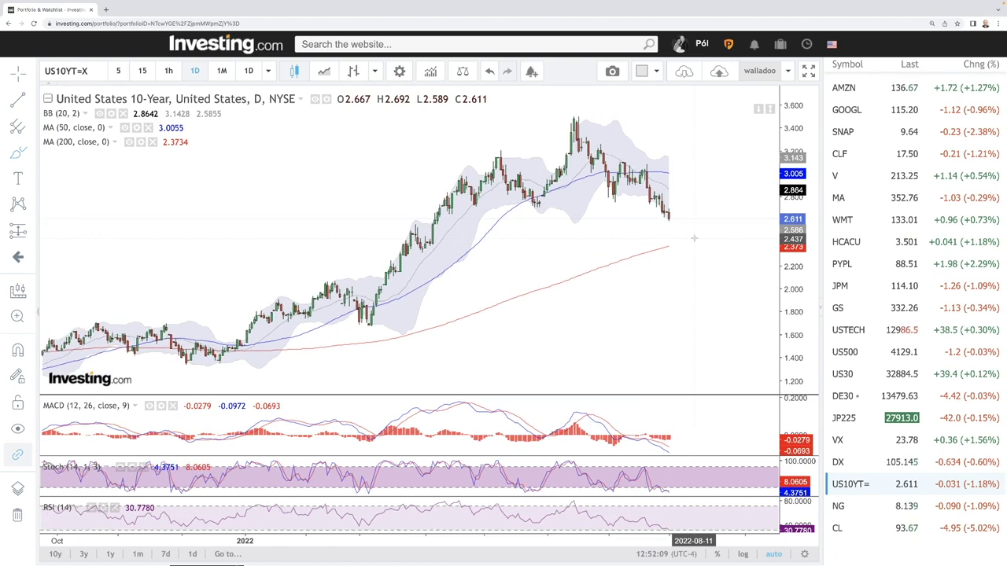
scroll(692, 236, "up", 2)
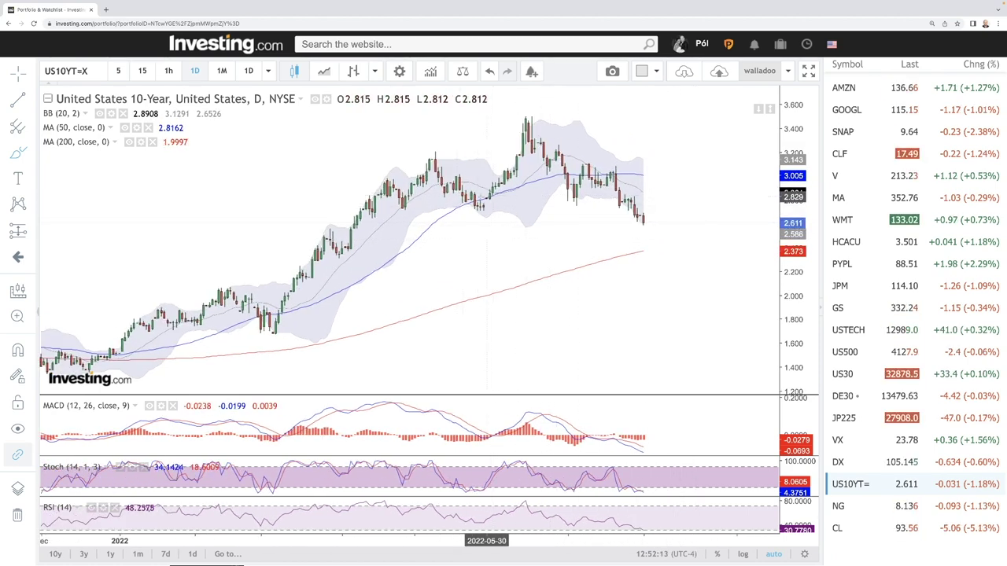
left_click(26, 152)
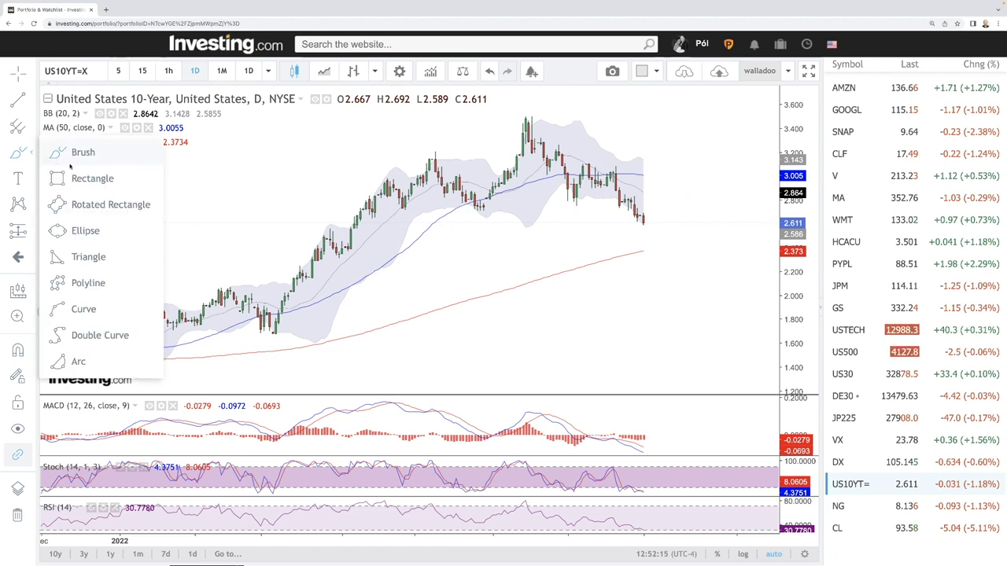
left_click(92, 179)
mouse_move(369, 199)
left_mouse_down()
mouse_move(676, 206)
mouse_move(654, 208)
mouse_move(661, 213)
left_mouse_up()
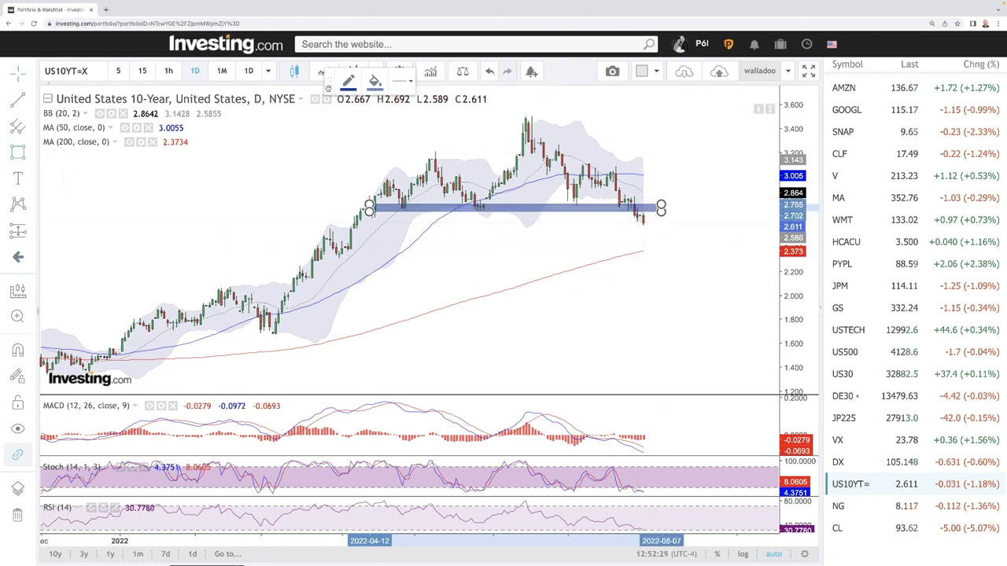
Brush a declining extension of the 10-year yield's middle Bollinger band and a rising extension of its 200-day moving average.
left_click(31, 153)
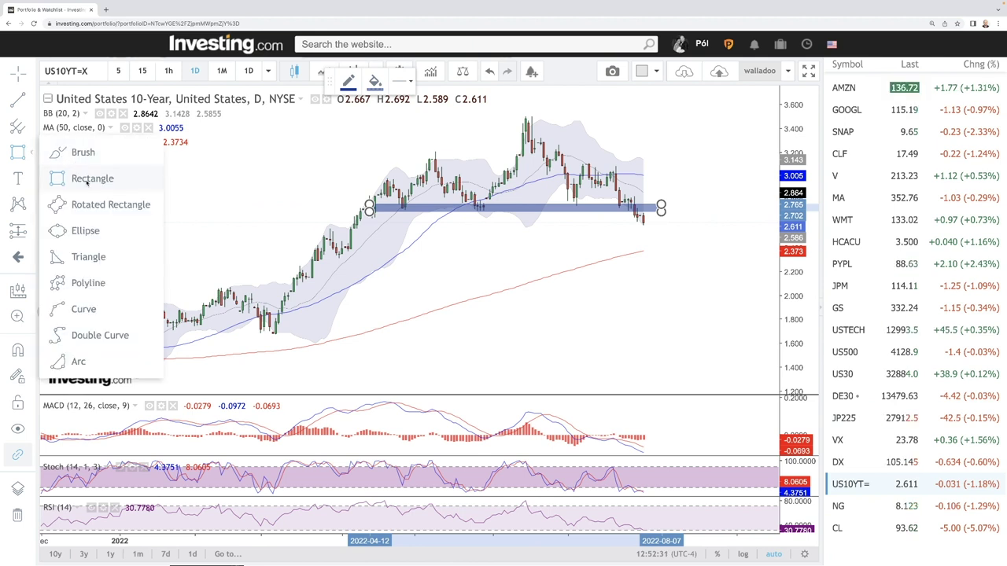
left_click(83, 155)
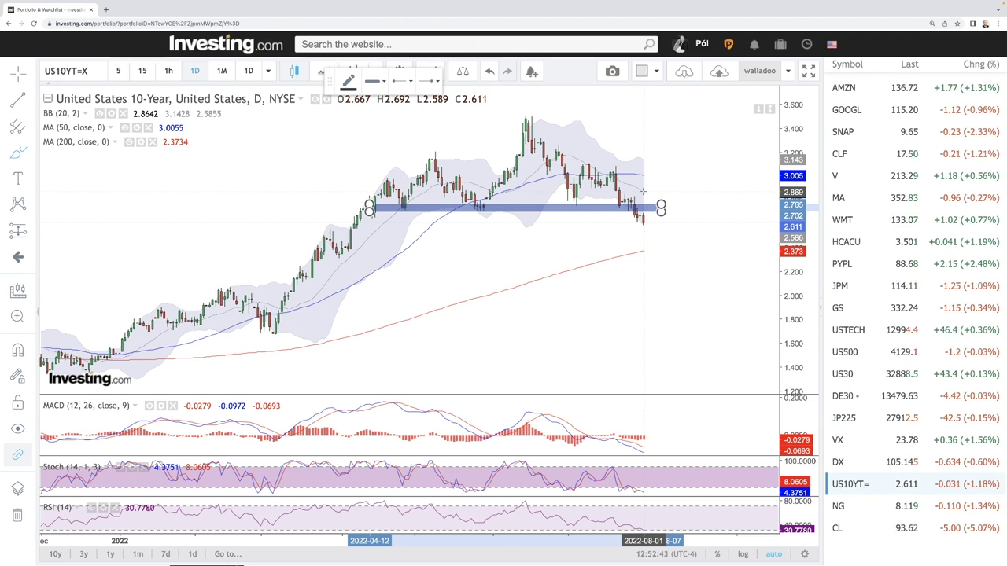
left_click(644, 191)
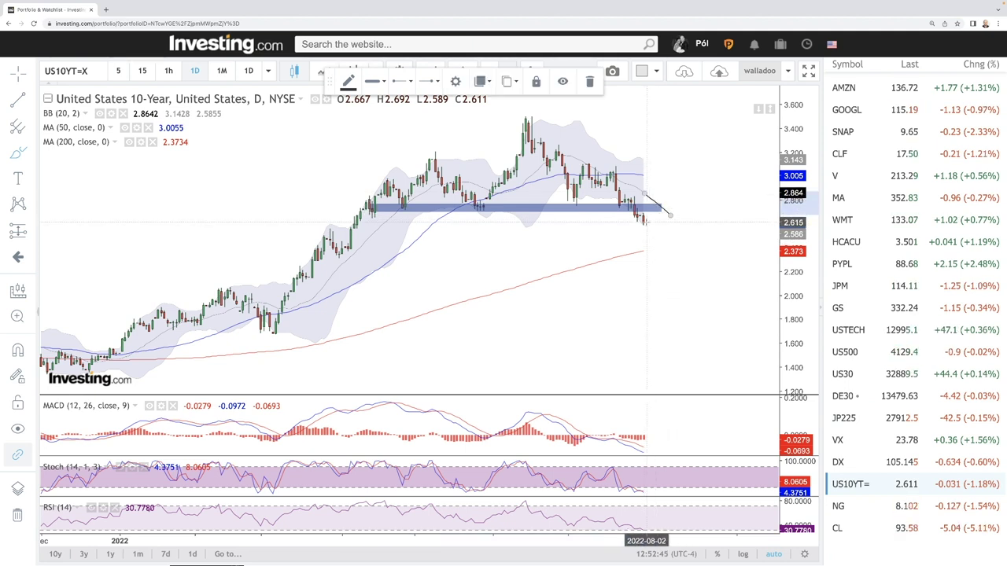
mouse_move(665, 213)
left_mouse_down()
mouse_move(675, 235)
mouse_move(727, 232)
left_mouse_up()
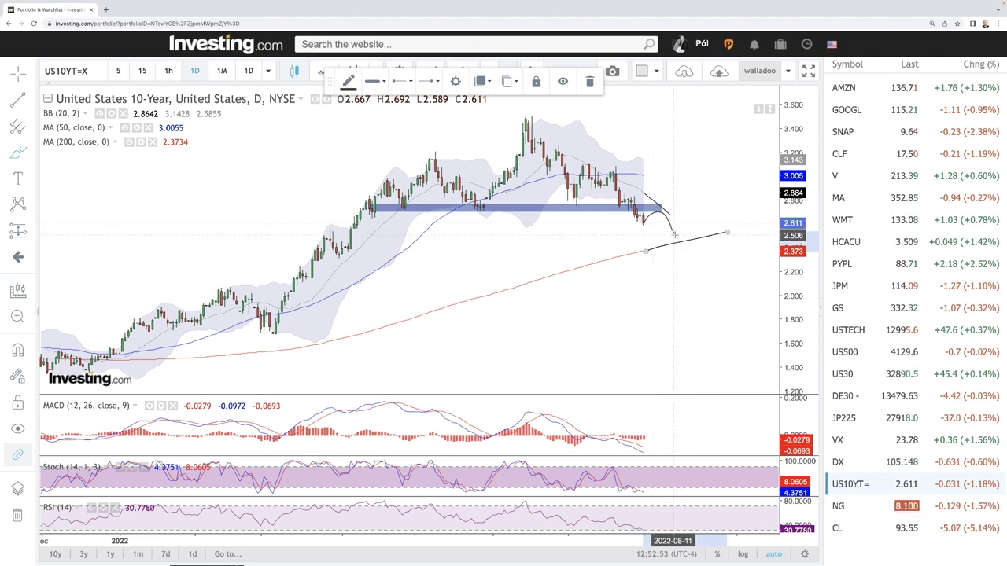
Brush the yield path's rebound off the 200-day extension to about 2.9 and a declining extension of the 50-day moving average.
mouse_move(674, 234)
left_mouse_down()
mouse_move(700, 230)
mouse_move(733, 191)
left_mouse_up()
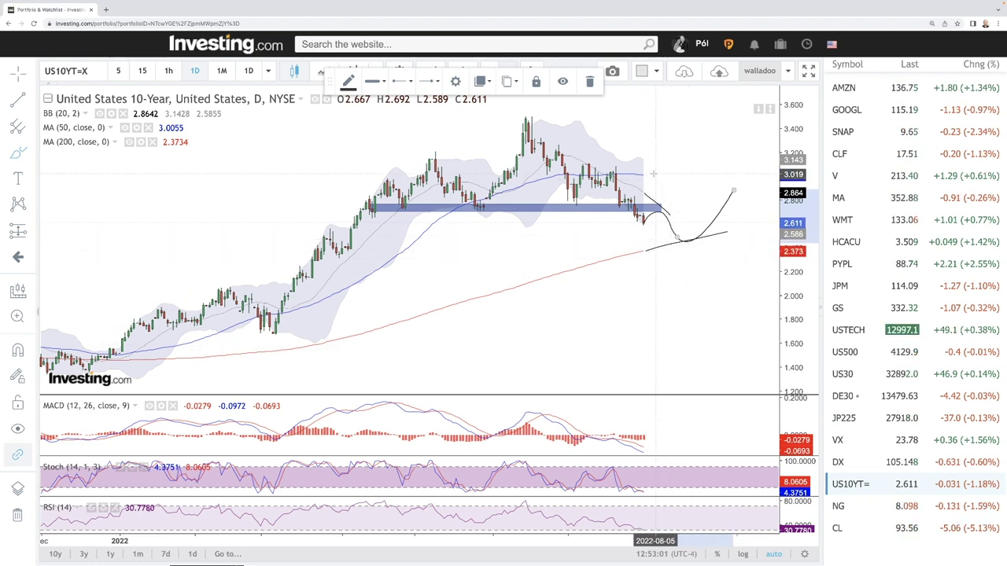
mouse_move(641, 174)
left_mouse_down()
mouse_move(688, 189)
mouse_move(739, 227)
left_mouse_up()
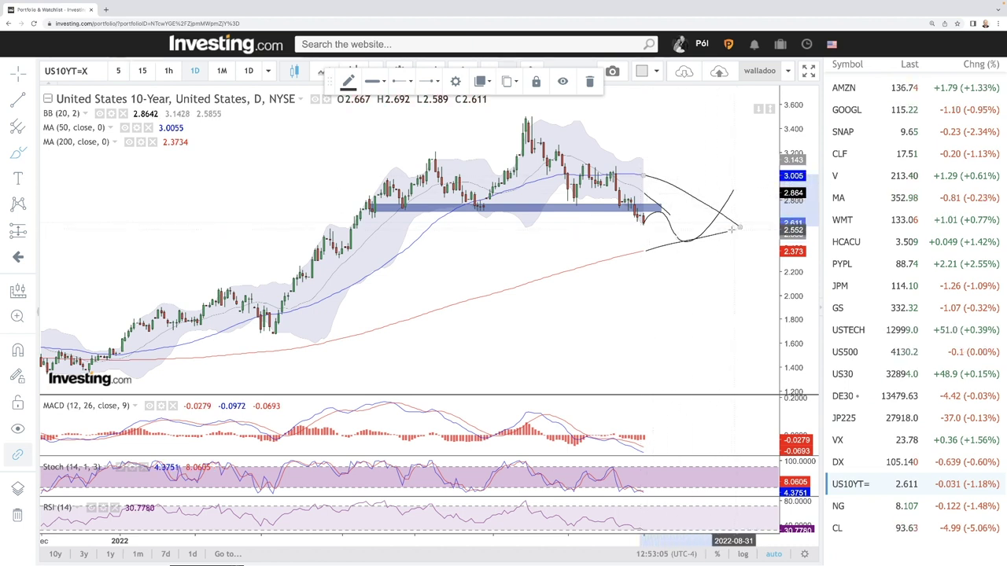